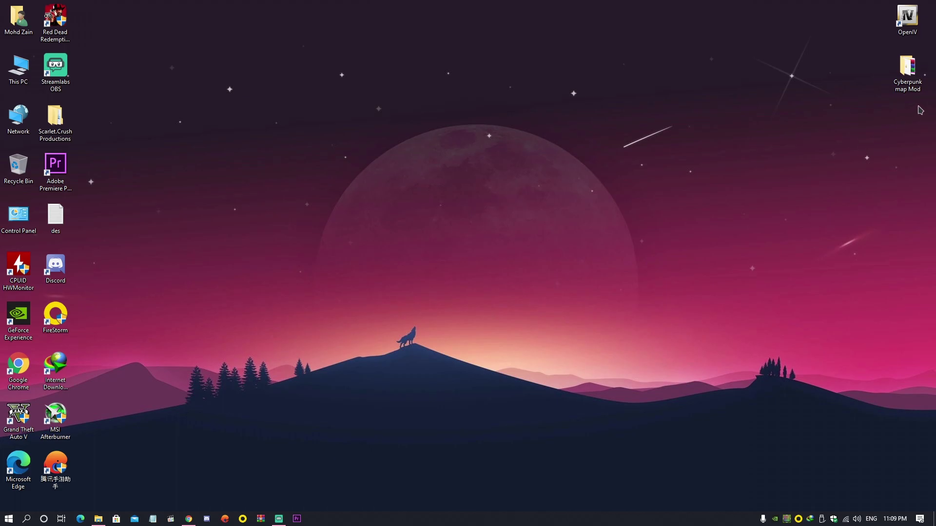
# Open the Cyberpunk map Mod folder and check the GrandCyberPunk download page in Chrome.
pyautogui.doubleClick(907, 73)
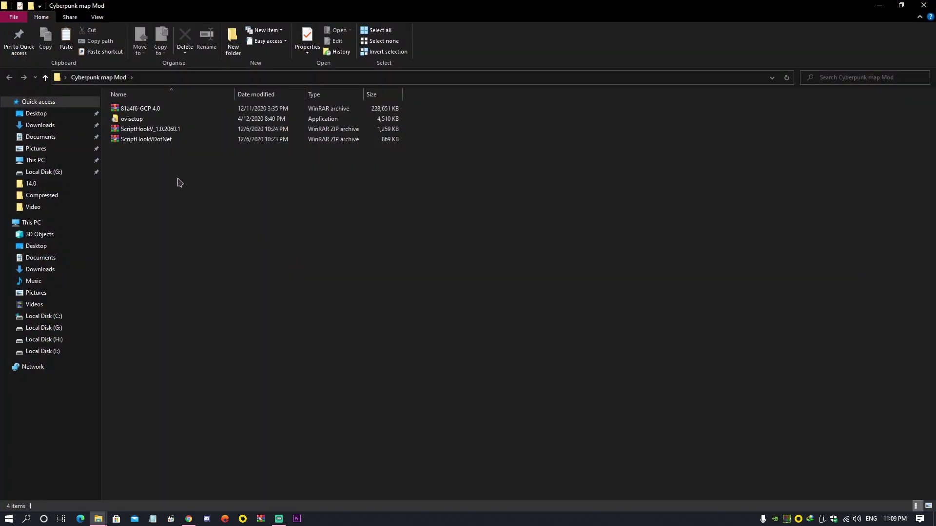
pyautogui.moveTo(177, 183); pyautogui.dragTo(157, 105)
pyautogui.click(153, 210)
pyautogui.click(189, 519)
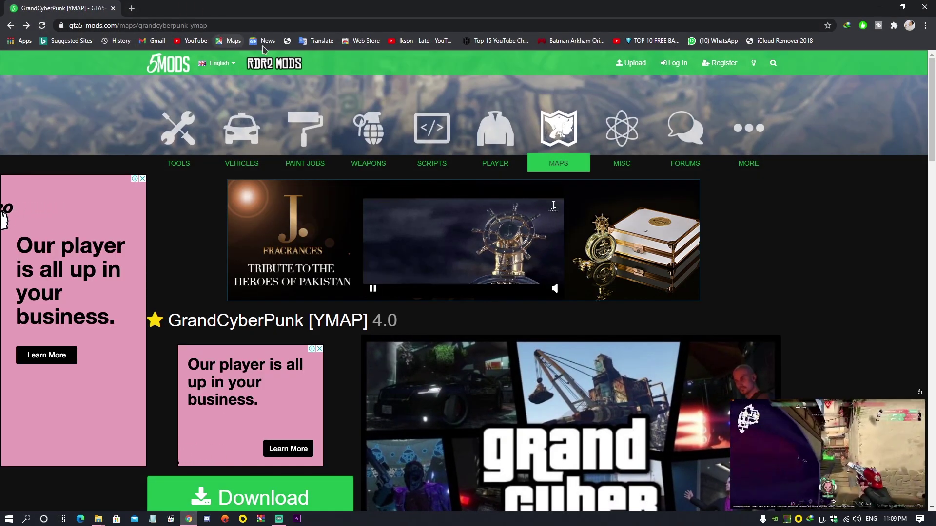
pyautogui.scroll(-3, 468, 293)
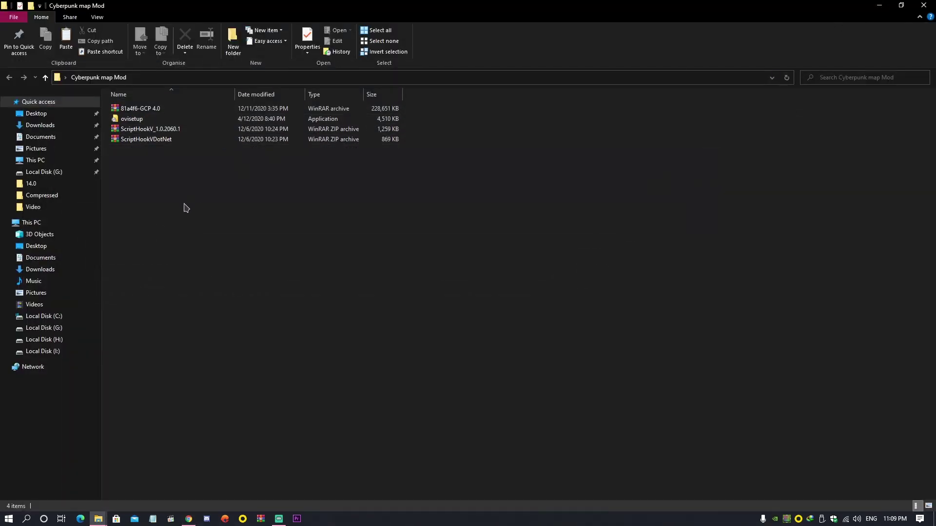
pyautogui.moveTo(190, 209); pyautogui.dragTo(143, 181)
# Extract the ScriptHookVDotNet archive to its own folder and copy its six files.
pyautogui.rightClick(131, 140)
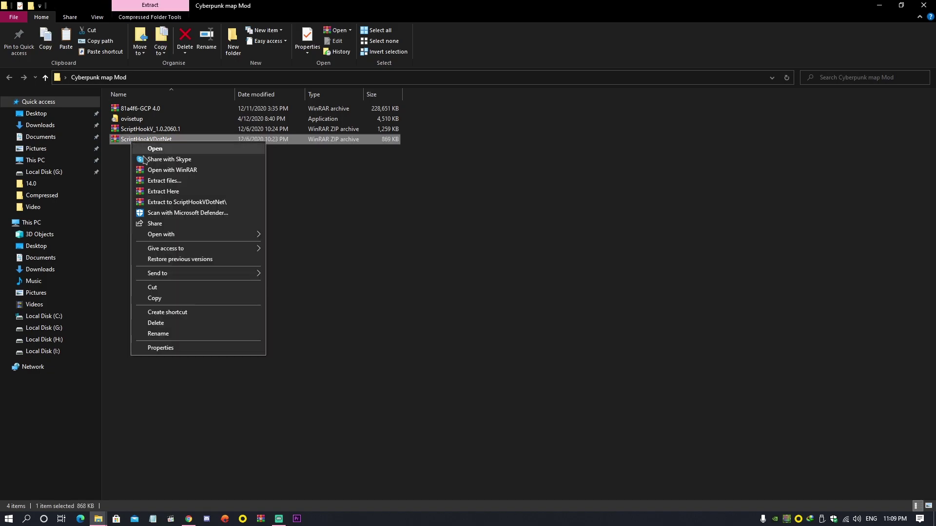
pyautogui.click(157, 201)
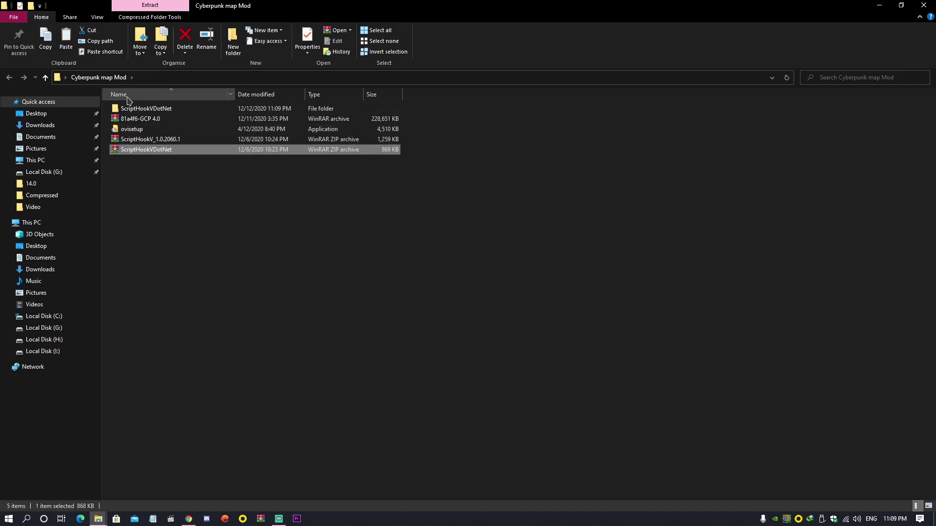
pyautogui.doubleClick(145, 111)
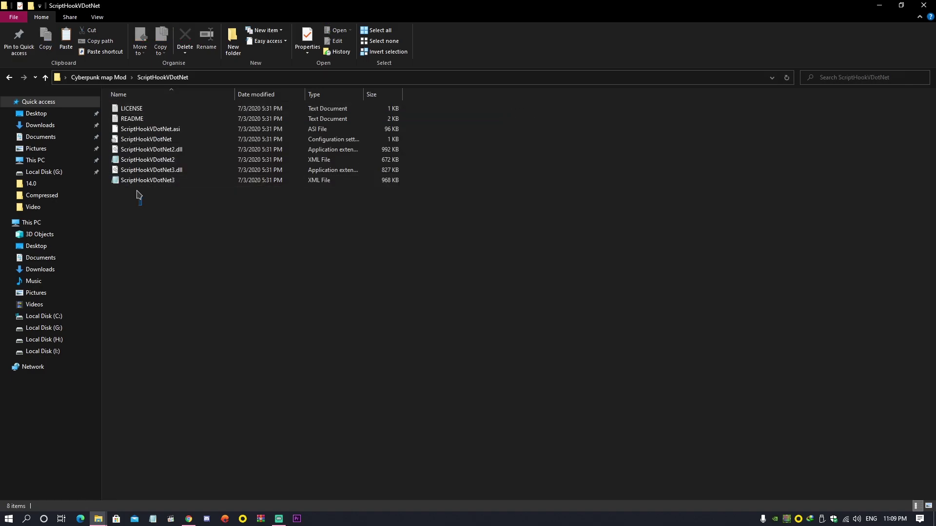
pyautogui.moveTo(142, 205); pyautogui.dragTo(129, 135)
pyautogui.rightClick(129, 135)
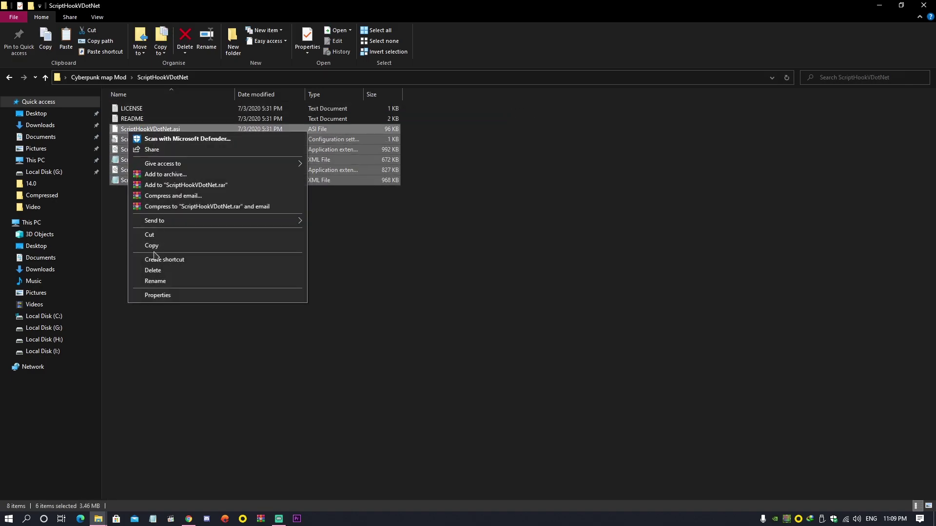
pyautogui.click(155, 247)
# Paste the six files into Grand Theft Auto V, replacing existing ones, and return to the mod folder.
pyautogui.click(88, 479)
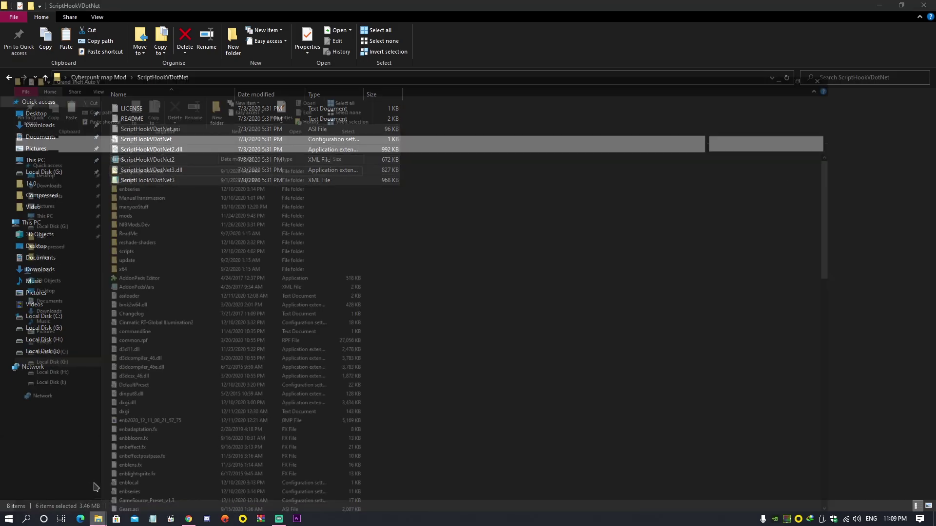
pyautogui.rightClick(563, 277)
pyautogui.click(585, 343)
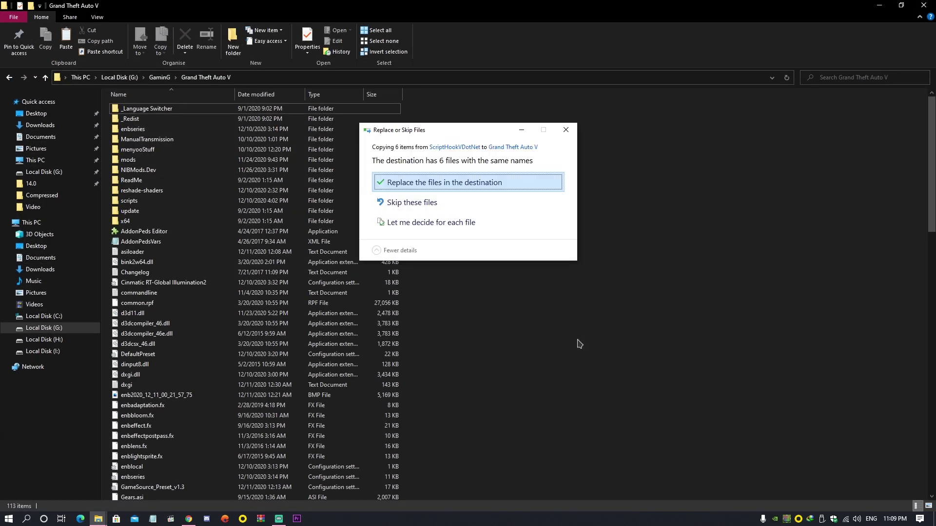
pyautogui.click(427, 172)
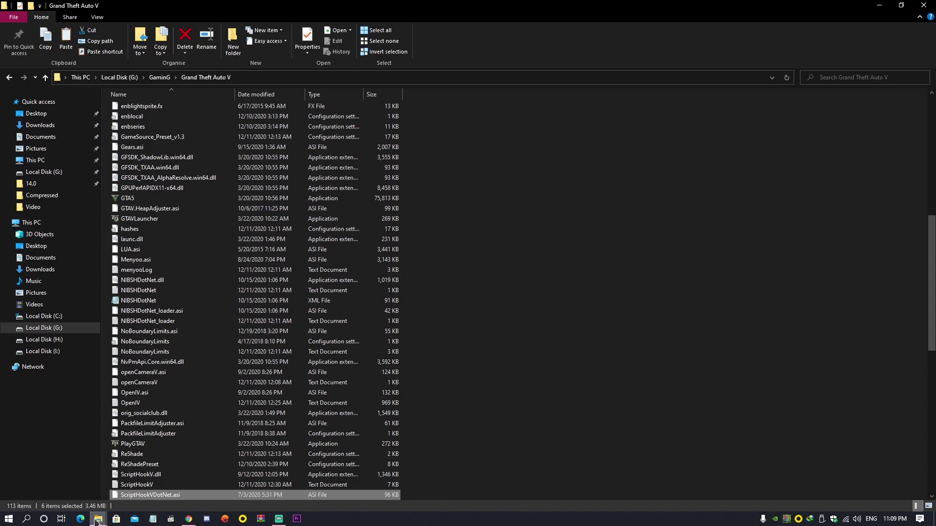
pyautogui.click(156, 476)
pyautogui.click(186, 234)
pyautogui.press('BackSpace')
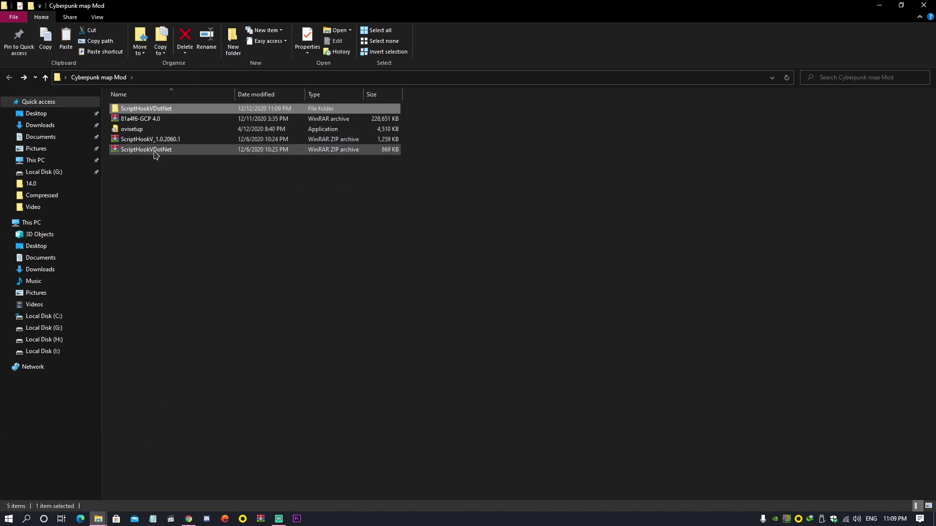
# Extract ScriptHookV_1.0.2060.1 and copy dinput8.dll and ScriptHookV.dll from its bin folder.
pyautogui.rightClick(140, 140)
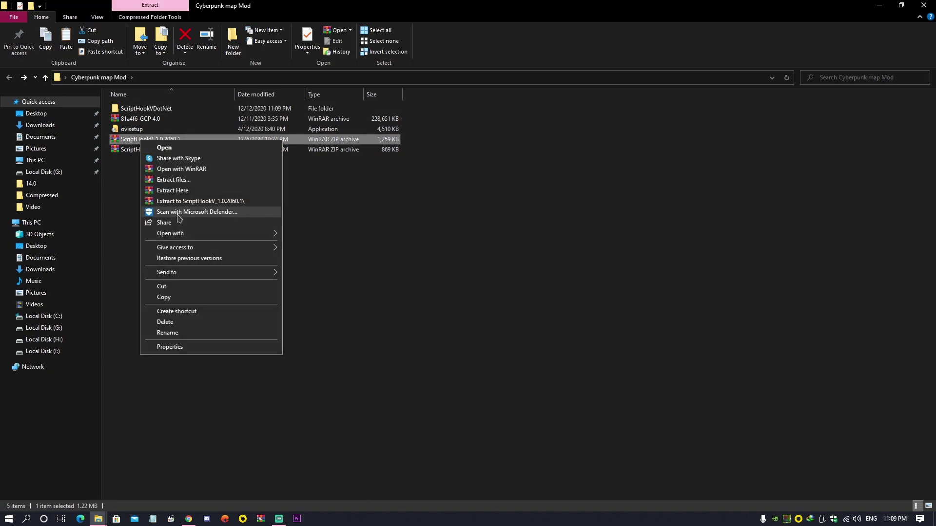
pyautogui.click(169, 202)
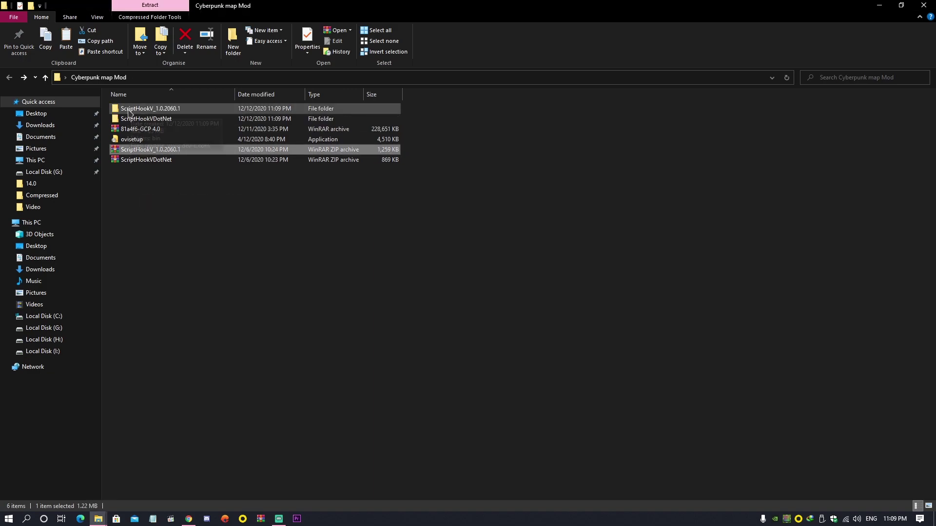
pyautogui.doubleClick(134, 110)
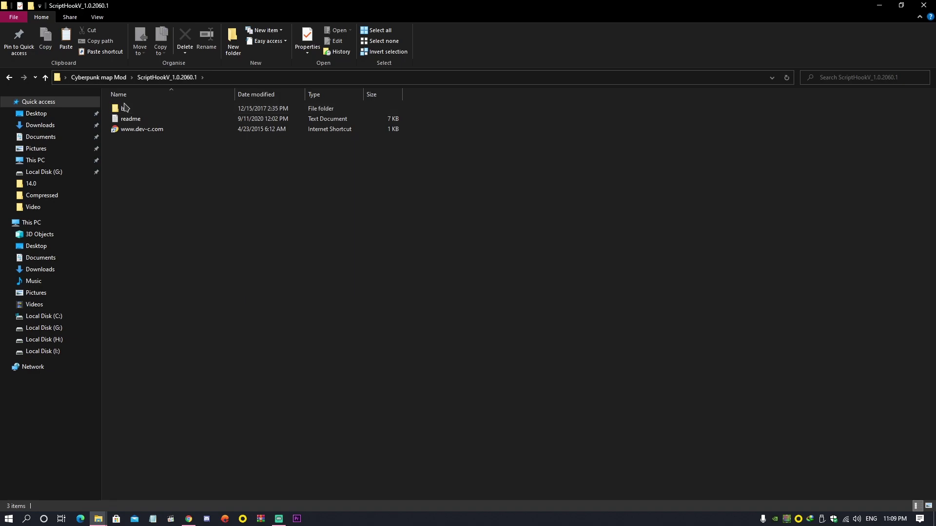
pyautogui.doubleClick(125, 107)
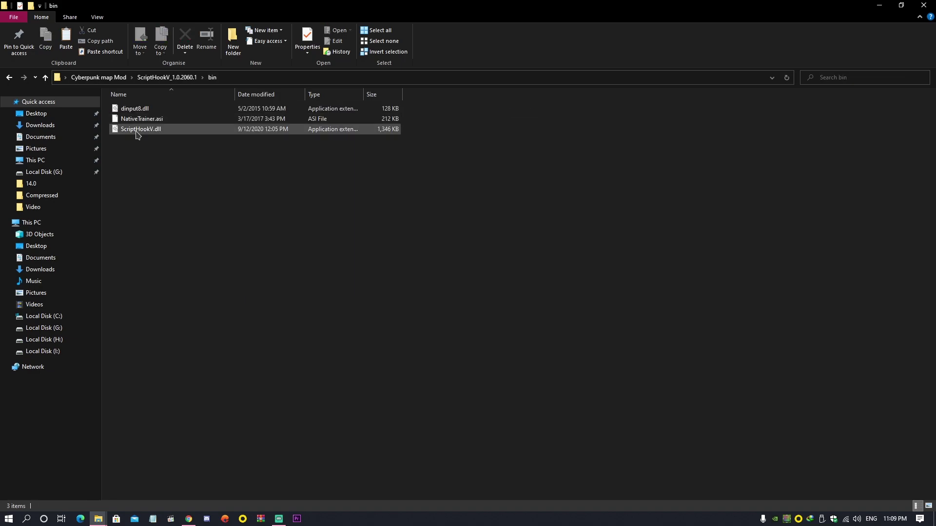
pyautogui.click(137, 129)
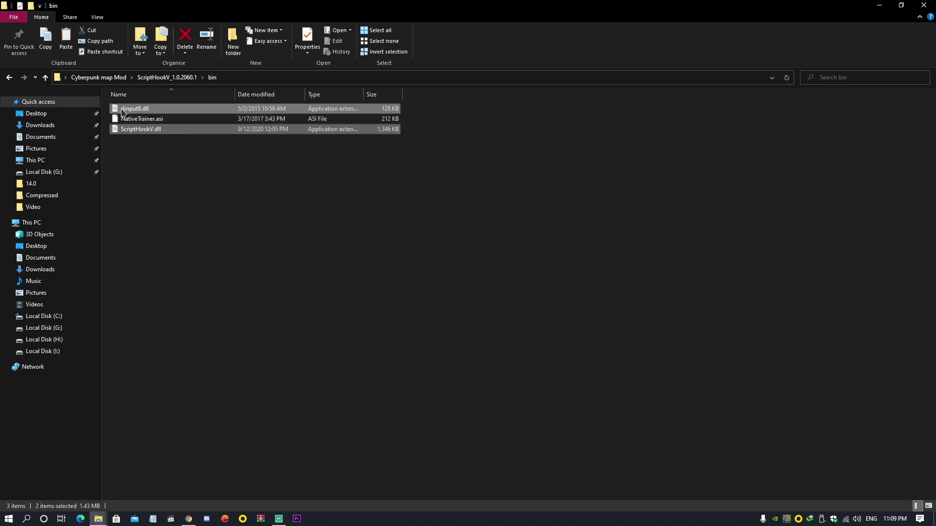
pyautogui.rightClick(119, 109)
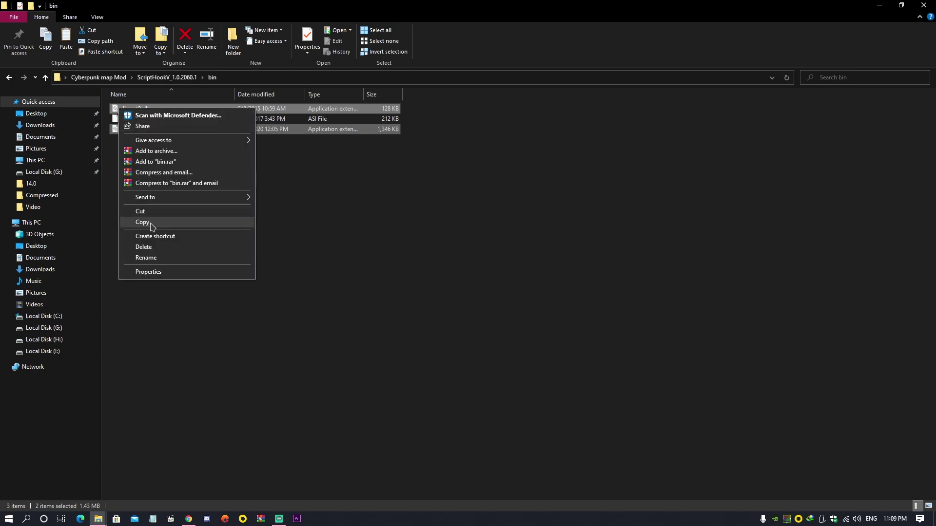
pyautogui.click(151, 217)
# Paste both DLLs into Grand Theft Auto V, replacing the old copies, and return to the mod folder.
pyautogui.click(55, 468)
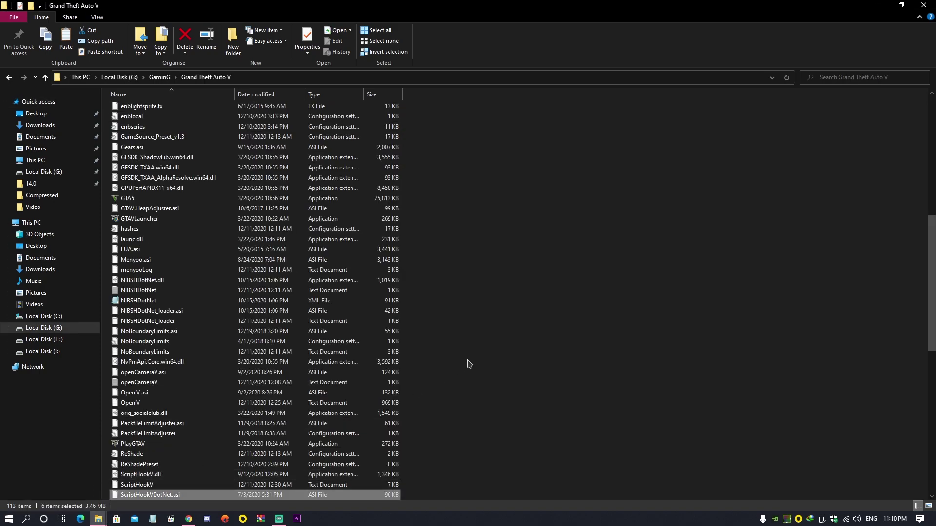
pyautogui.rightClick(468, 281)
pyautogui.click(488, 342)
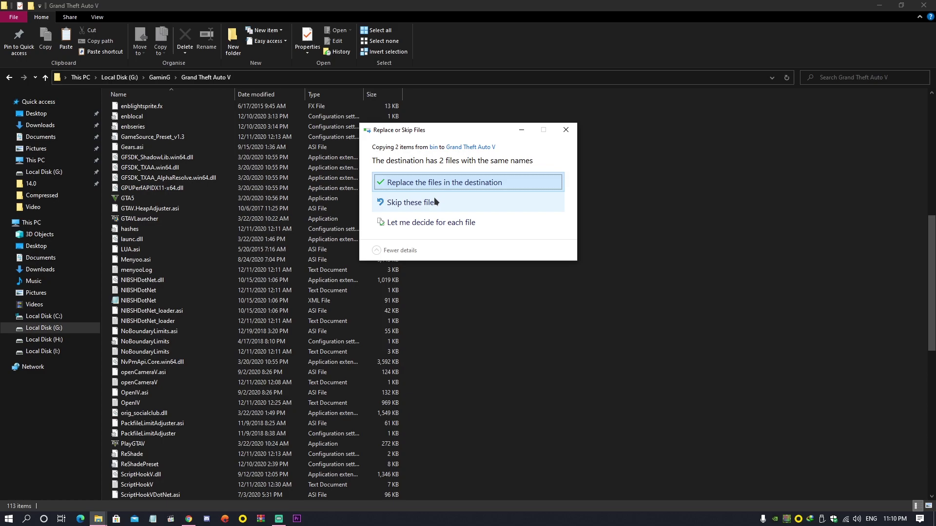
pyautogui.click(435, 183)
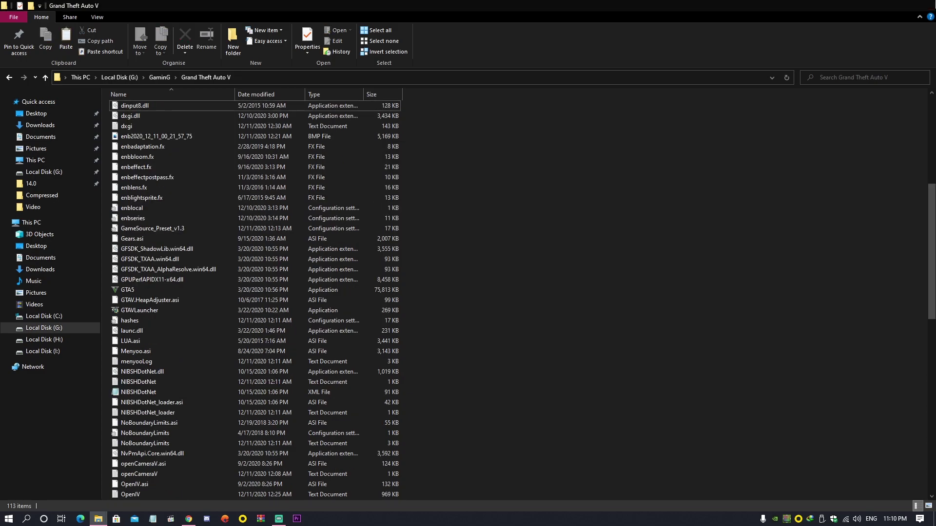
pyautogui.hotkey('alt', 'Tab')
pyautogui.click(8, 77)
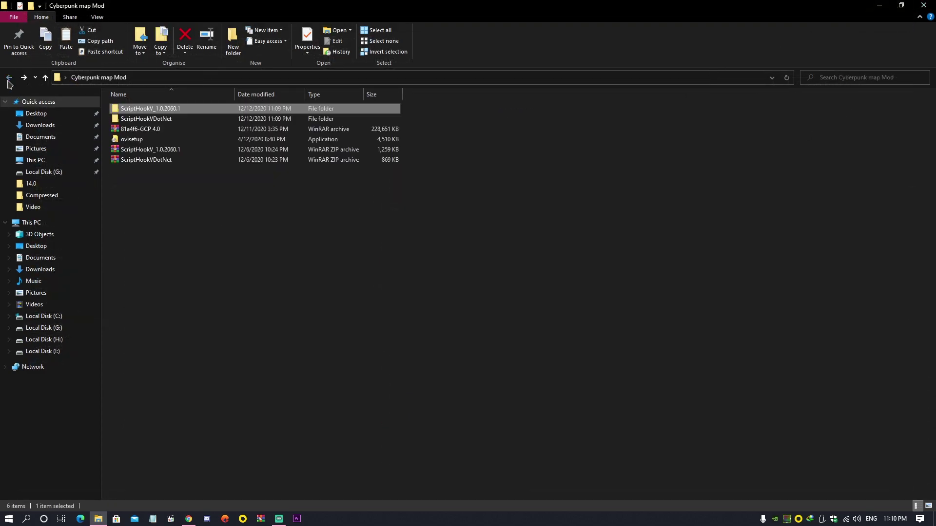
# Run the ovisetup installer as administrator and continue with English as the language.
pyautogui.click(124, 140)
pyautogui.rightClick(125, 143)
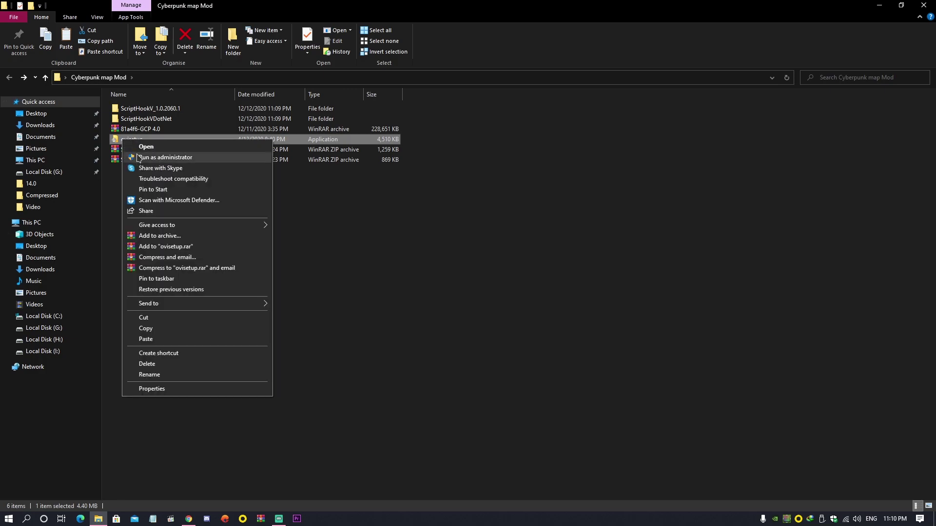
pyautogui.click(140, 156)
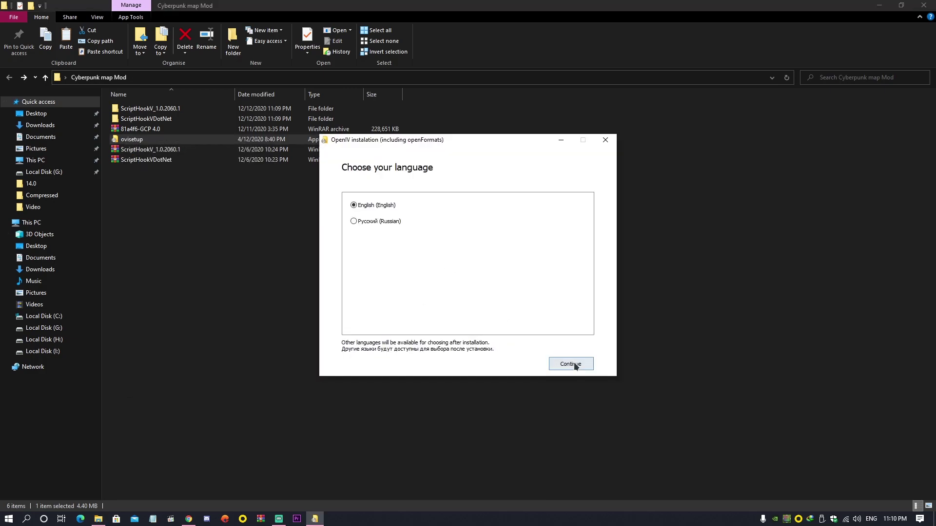
pyautogui.click(572, 364)
pyautogui.click(573, 368)
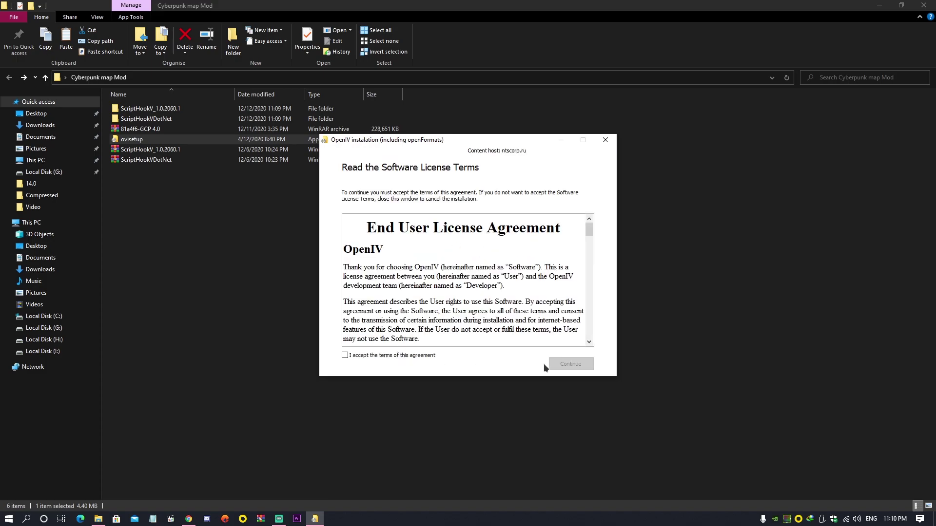
# Accept the license, install OpenIV with the file download approved, and close the finished installer.
pyautogui.click(559, 363)
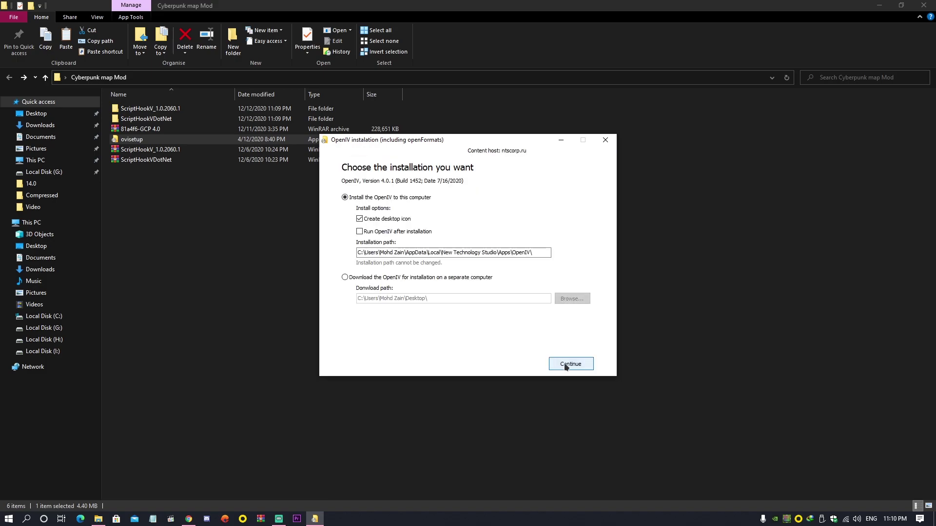
pyautogui.click(567, 366)
pyautogui.click(460, 294)
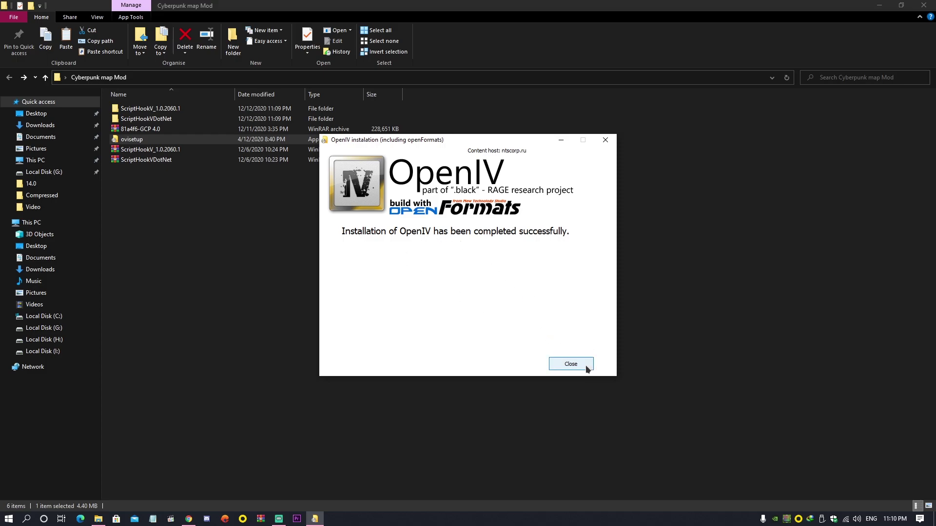
pyautogui.click(572, 364)
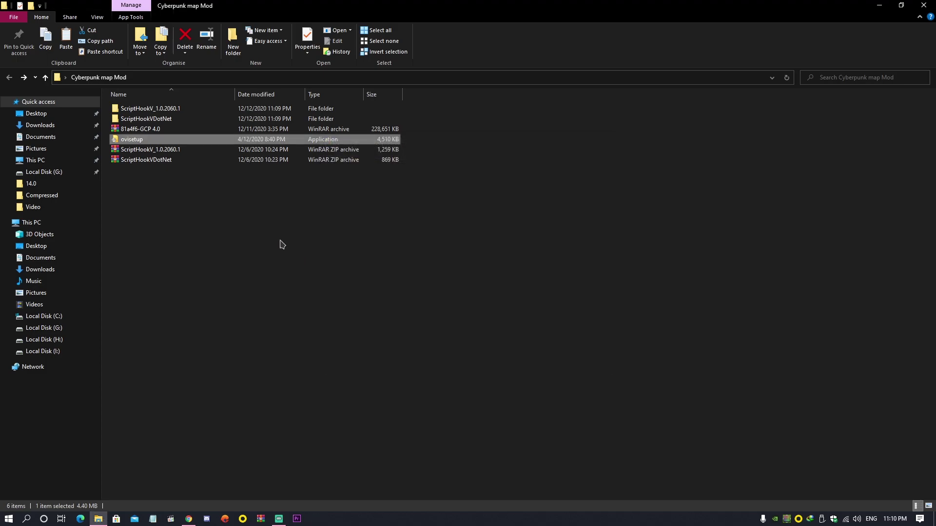
# Extract the 81a4f6-GCP 4.0 archive into its own folder.
pyautogui.rightClick(140, 131)
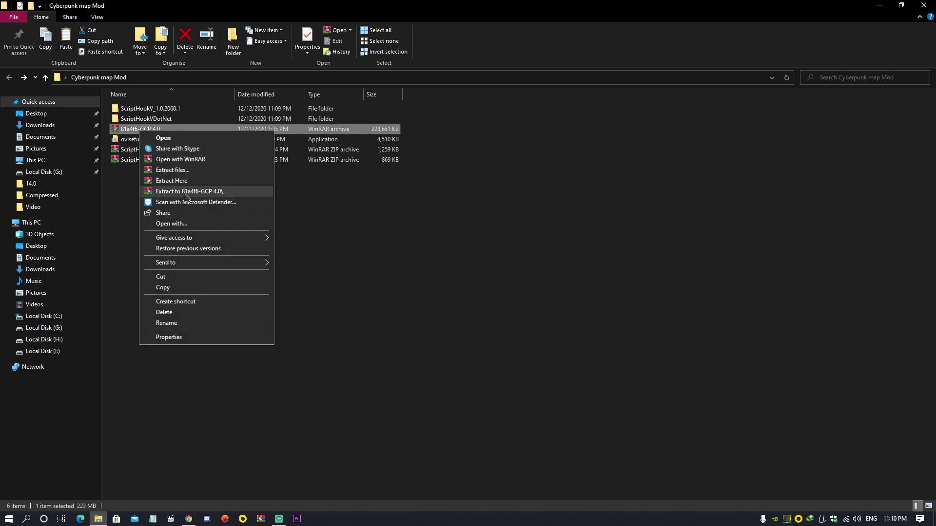
pyautogui.click(188, 192)
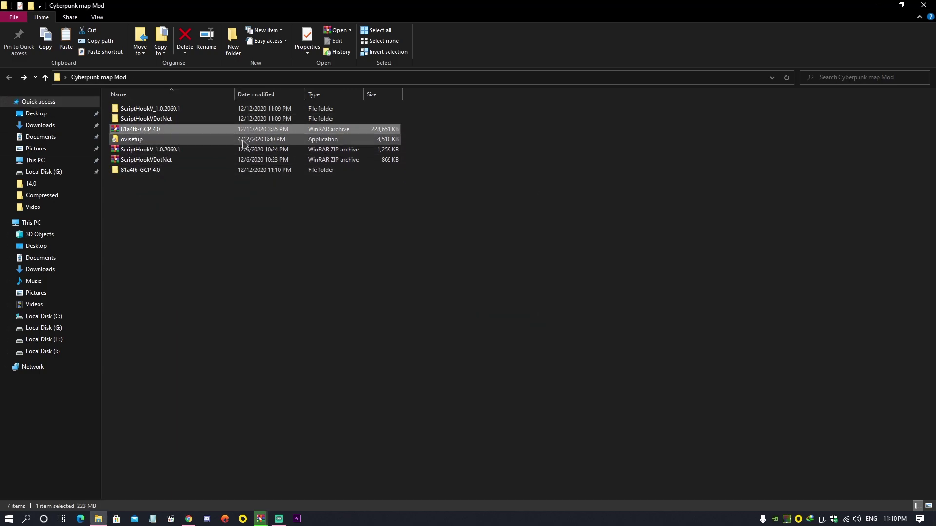
pyautogui.click(150, 178)
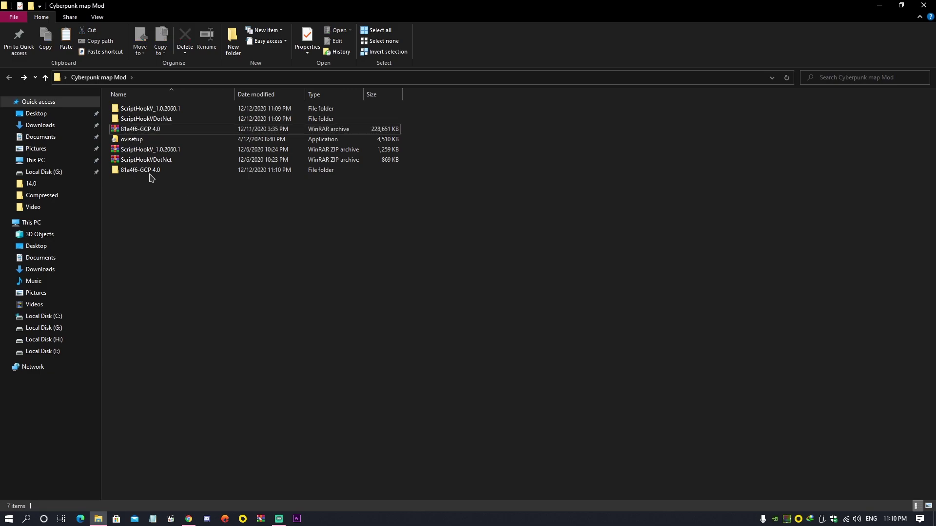
# Permanently delete the two ScriptHook folders.
pyautogui.moveTo(424, 108); pyautogui.dragTo(380, 123)
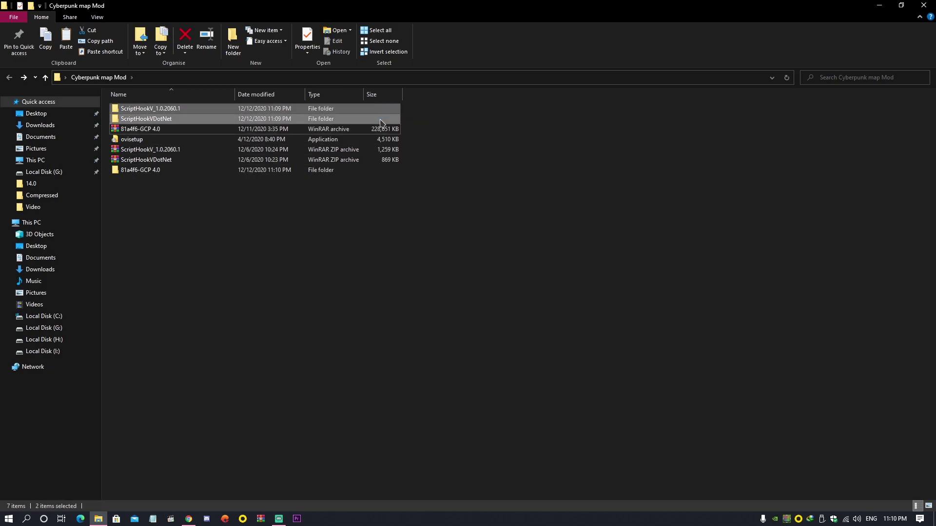
pyautogui.hotkey('shift', 'Delete')
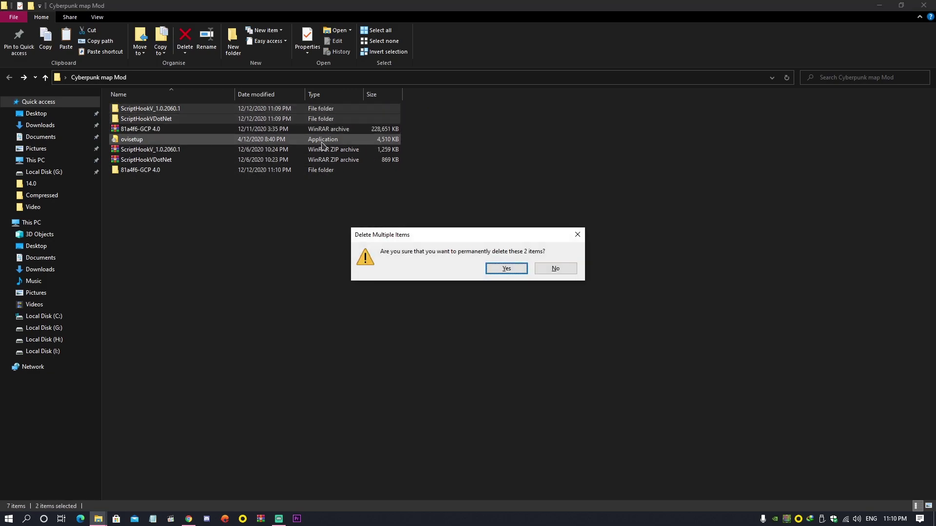
pyautogui.press('Return')
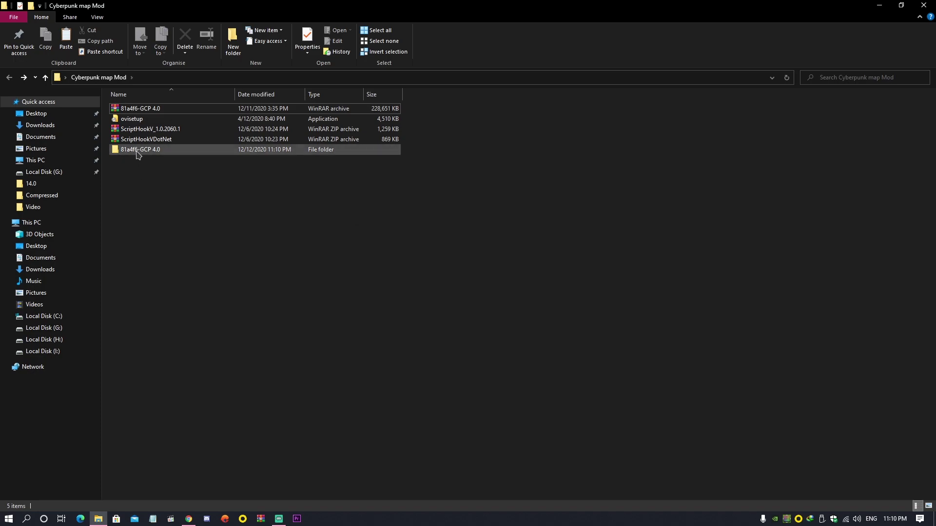
# Inspect custom_maps inside the extracted GCP 4.0 folder and copy it.
pyautogui.doubleClick(136, 152)
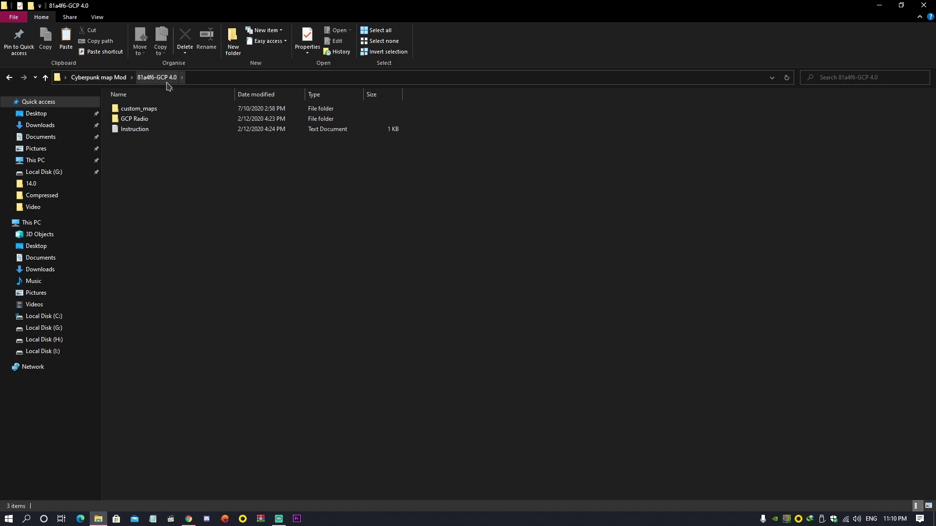
pyautogui.moveTo(139, 108)
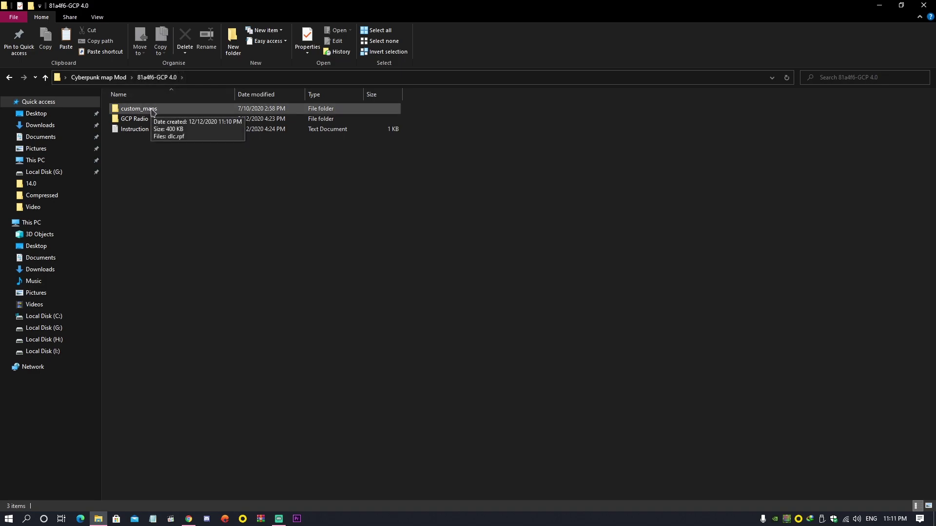
pyautogui.doubleClick(150, 110)
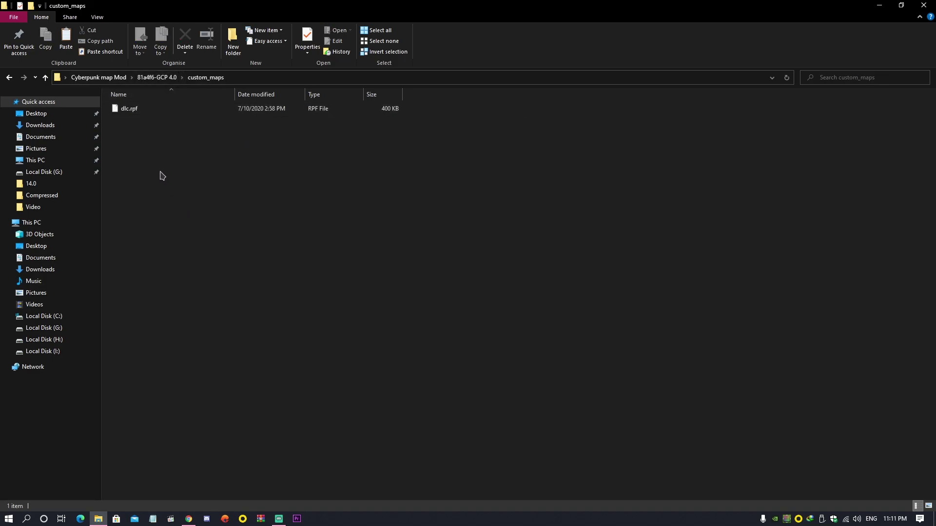
pyautogui.press('BackSpace')
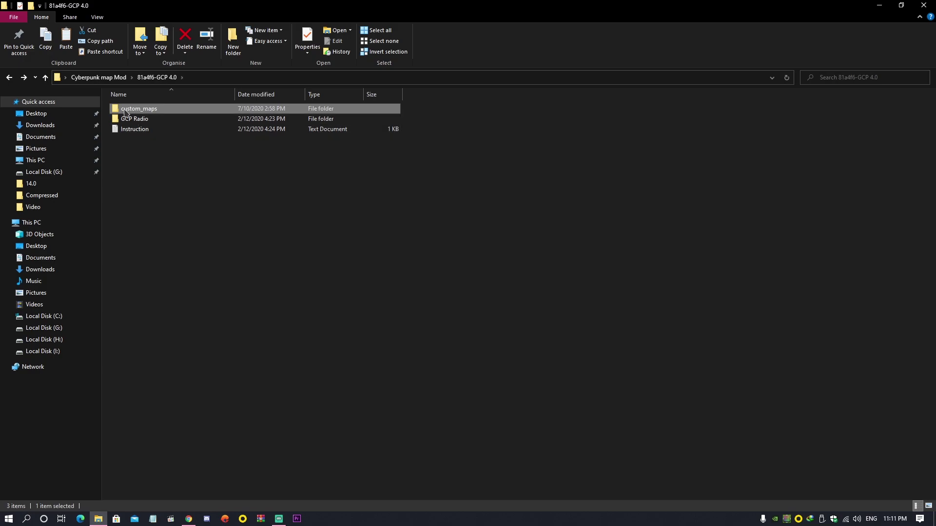
pyautogui.rightClick(125, 110)
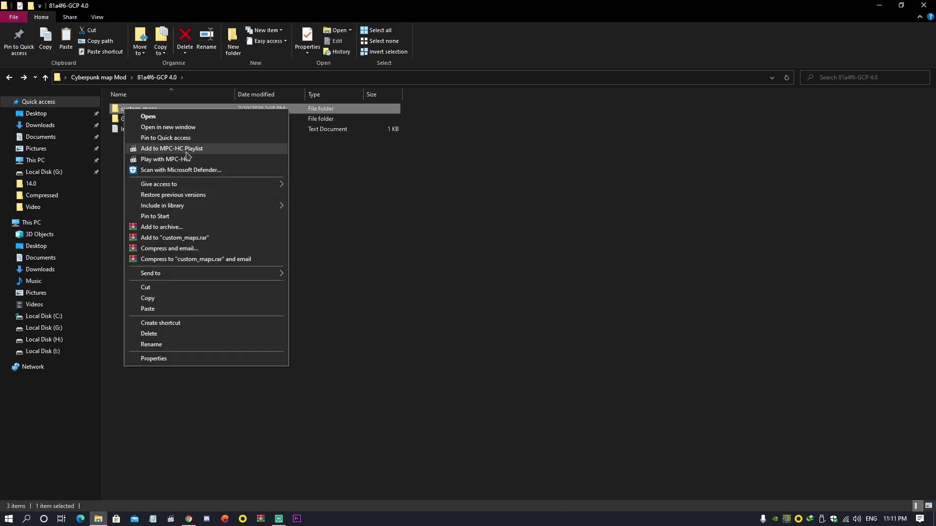
pyautogui.click(152, 298)
# Paste custom_maps into G:\GaminG\Grand Theft Auto V\mods\update\x64\dlcpacks.
pyautogui.click(45, 327)
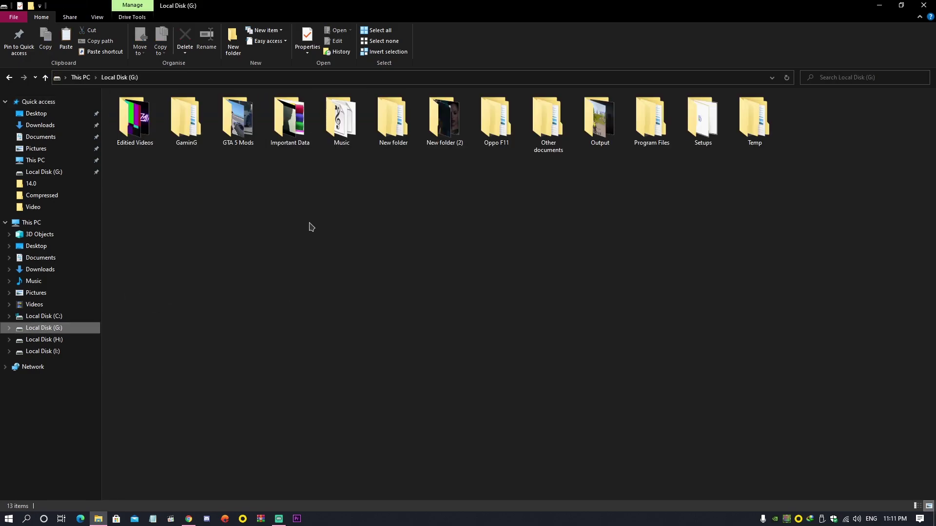
pyautogui.doubleClick(189, 125)
pyautogui.doubleClick(151, 132)
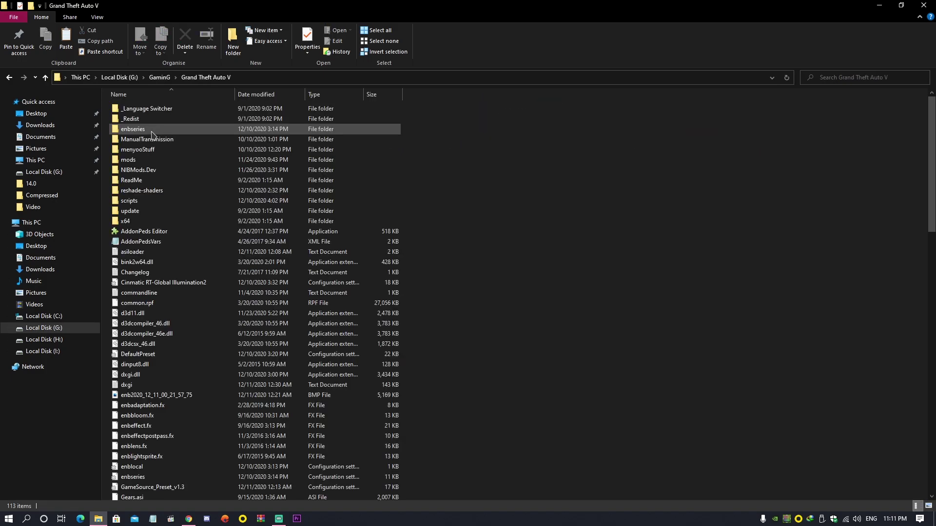
pyautogui.doubleClick(155, 162)
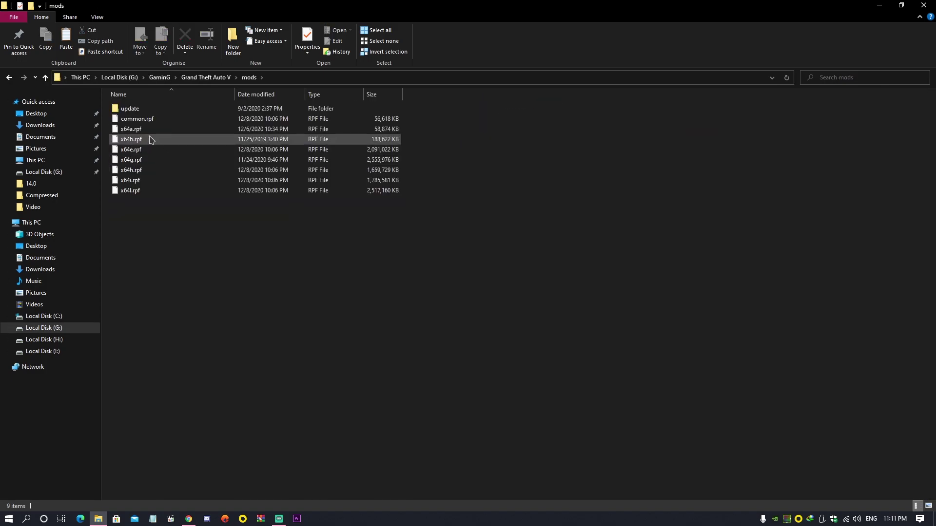
pyautogui.doubleClick(145, 112)
pyautogui.doubleClick(146, 109)
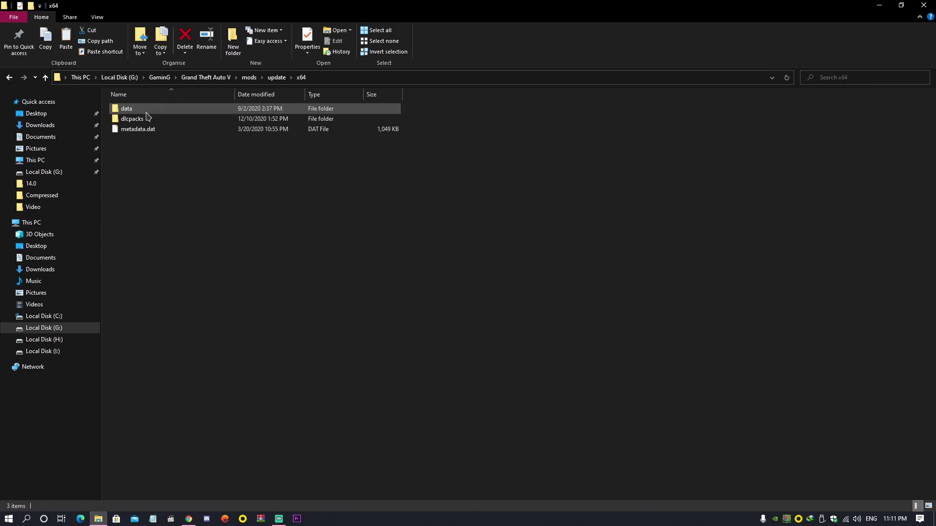
pyautogui.doubleClick(148, 125)
pyautogui.rightClick(454, 212)
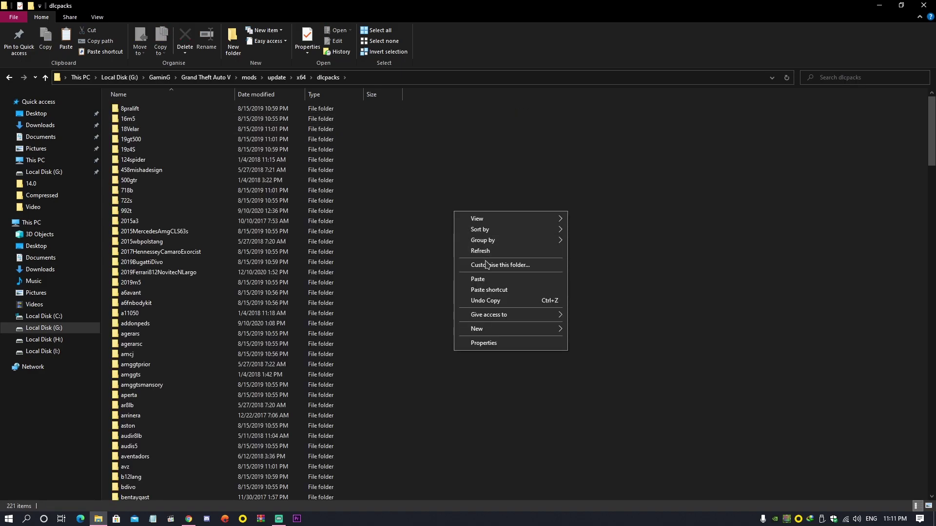
pyautogui.click(477, 279)
pyautogui.scroll(-20, 209, 220)
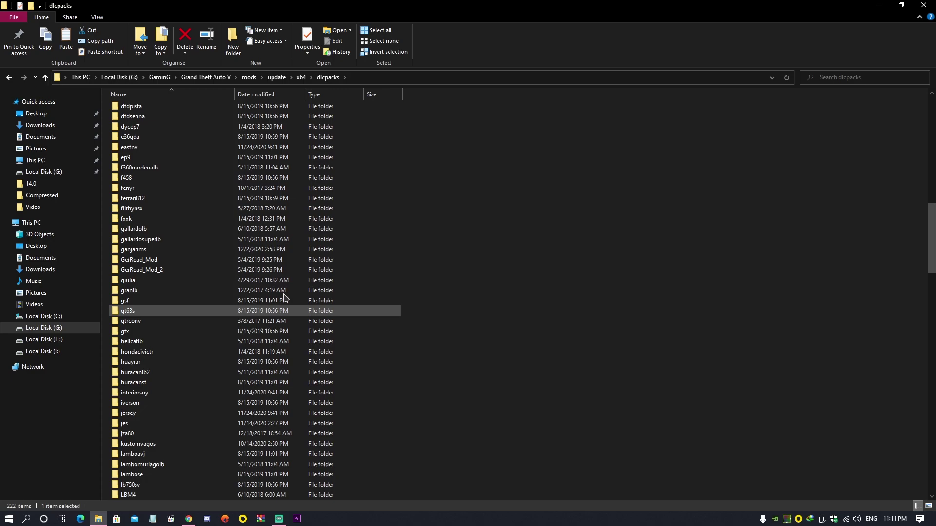
# Open the Instruction text file from the 81a4f6-GCP 4.0 folder in Notepad.
pyautogui.click(930, 5)
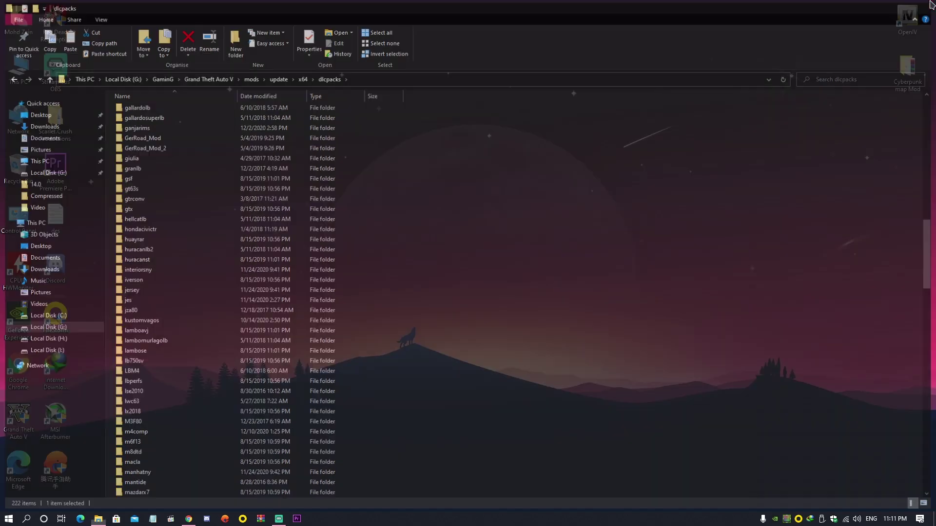
pyautogui.doubleClick(908, 69)
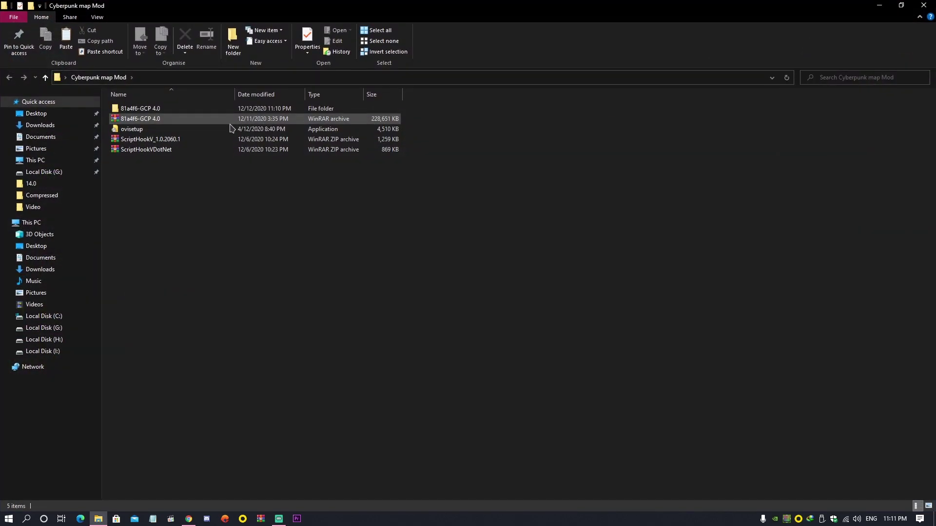
pyautogui.doubleClick(143, 111)
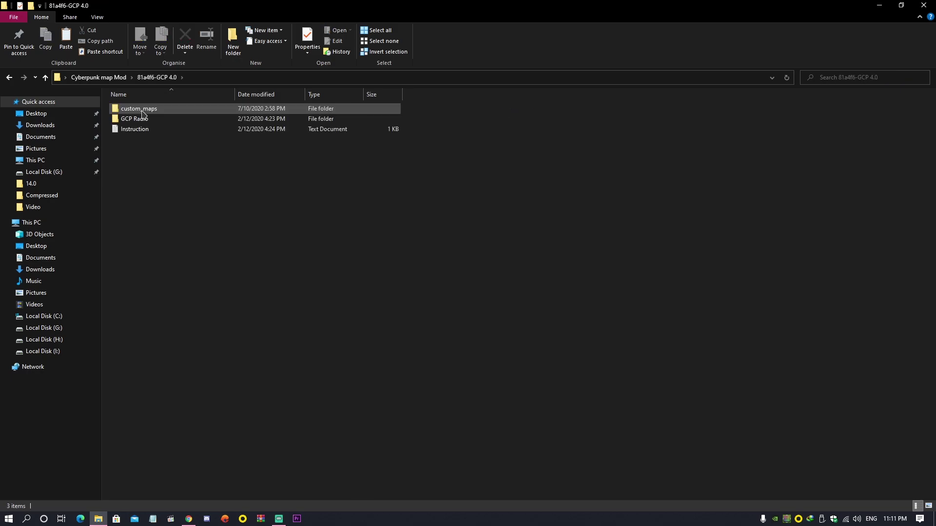
pyautogui.doubleClick(126, 132)
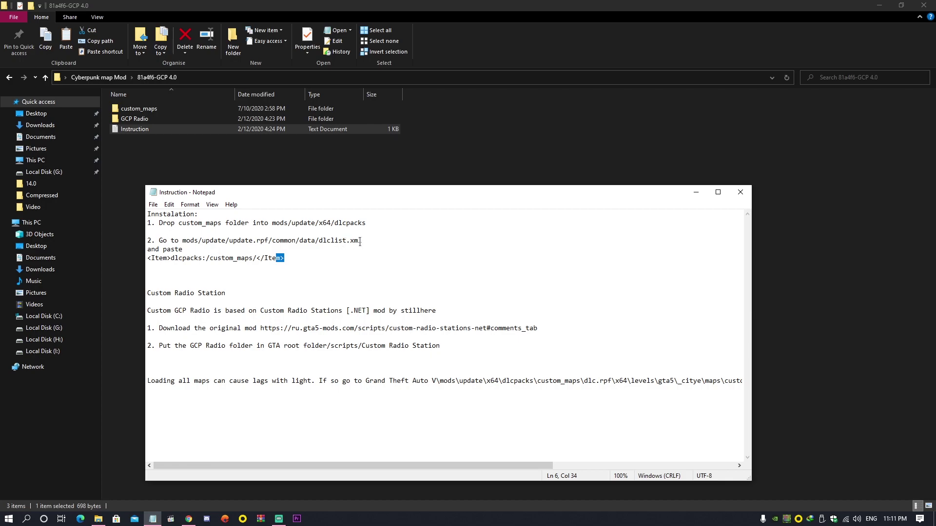
# Show the desktop, choose GTA V for Windows in OpenIV and browse for its location.
pyautogui.press('super+d')
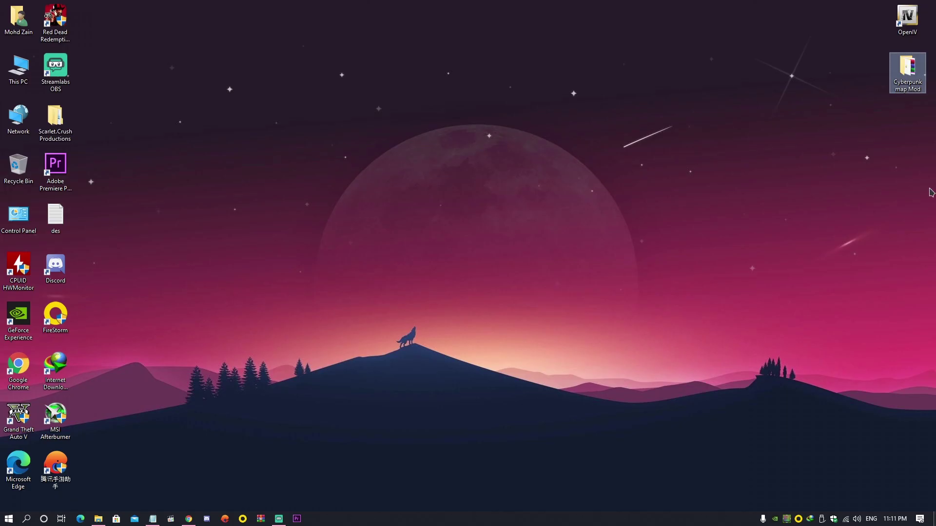
pyautogui.rightClick(920, 29)
pyautogui.click(910, 23)
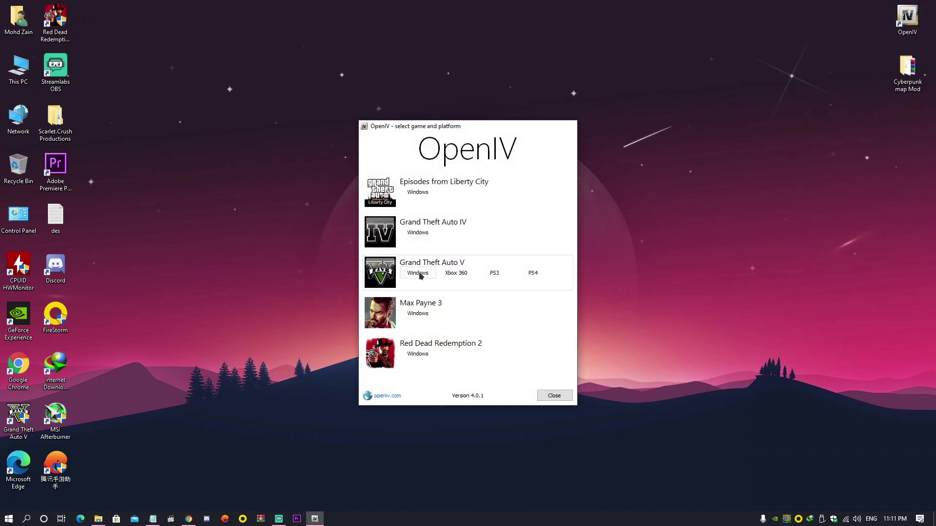
pyautogui.click(419, 273)
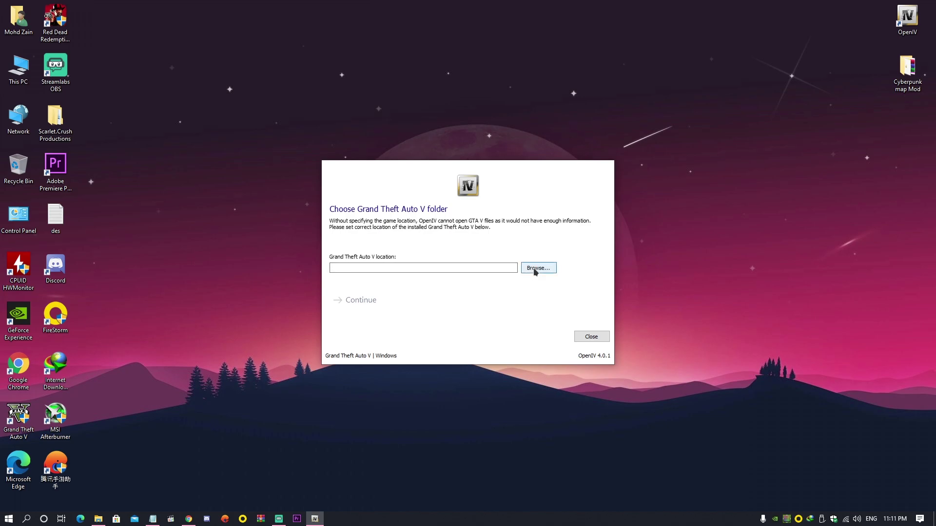
pyautogui.click(534, 269)
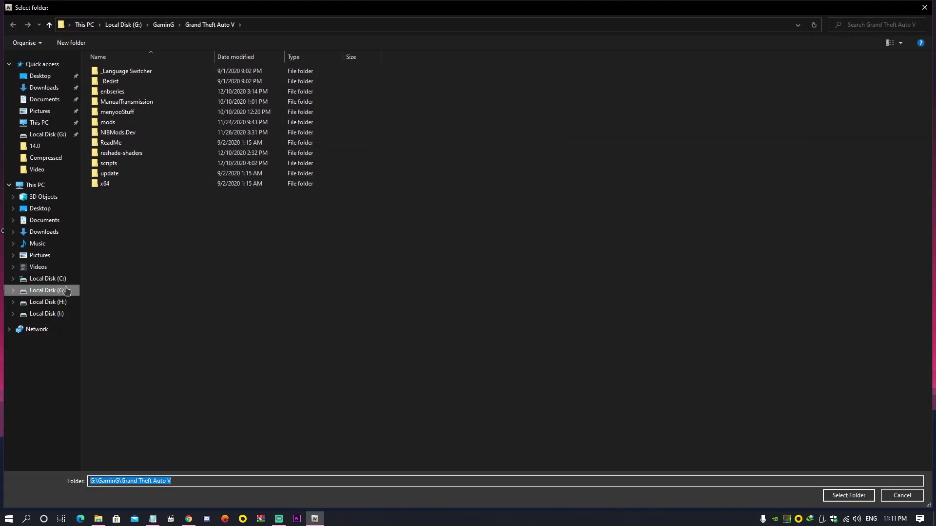
# Select G:\GamingG\Grand Theft Auto V as the game folder and continue past the location check into OpenIV.
pyautogui.click(64, 291)
pyautogui.doubleClick(153, 108)
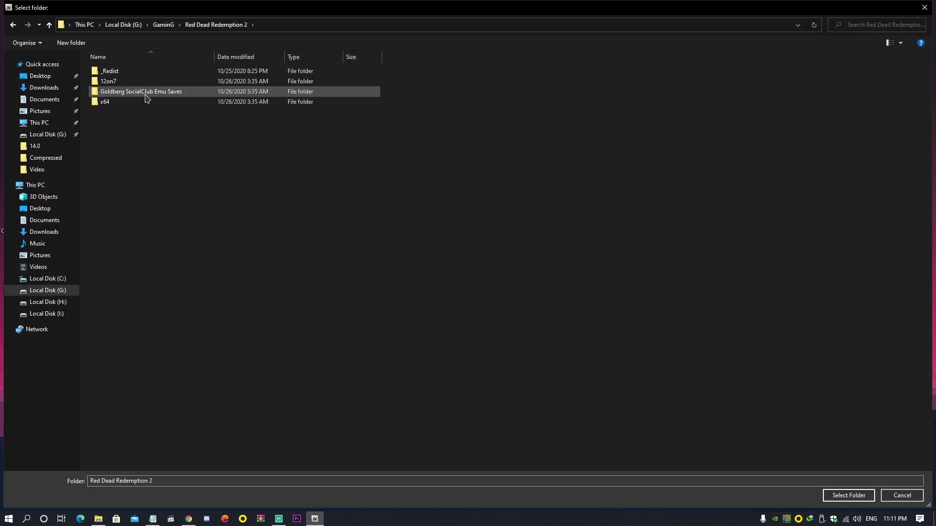
pyautogui.press('BackSpace')
pyautogui.doubleClick(155, 72)
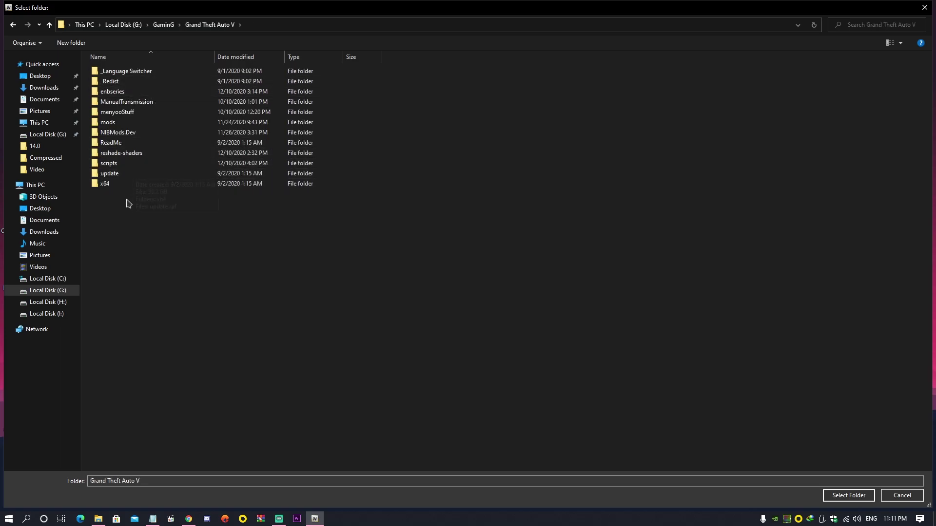
pyautogui.click(848, 495)
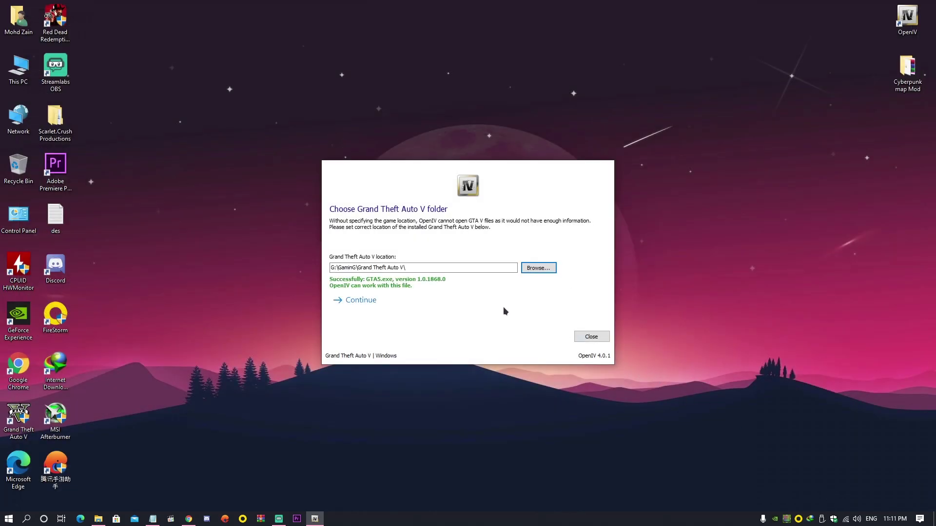
pyautogui.click(446, 302)
pyautogui.click(391, 303)
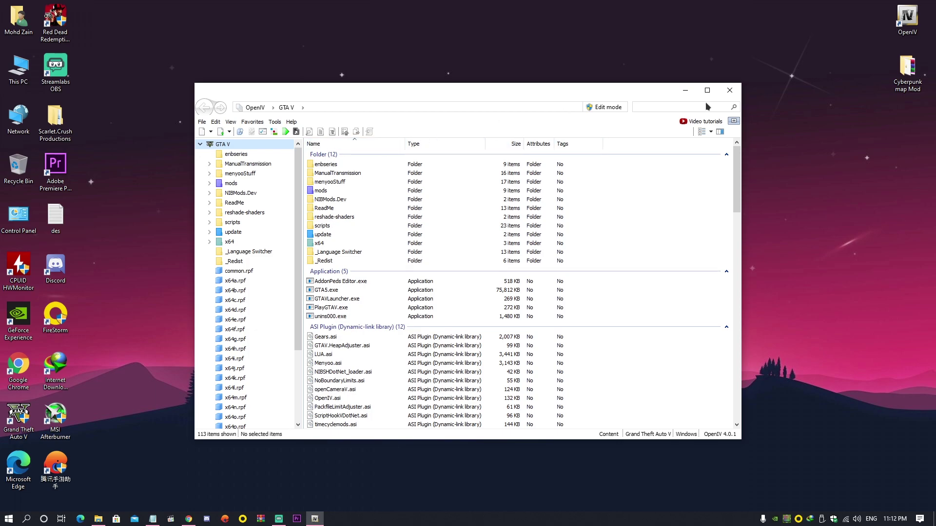
# Enable Edit mode in OpenIV and browse into mods\update\update.rpf.
pyautogui.click(609, 108)
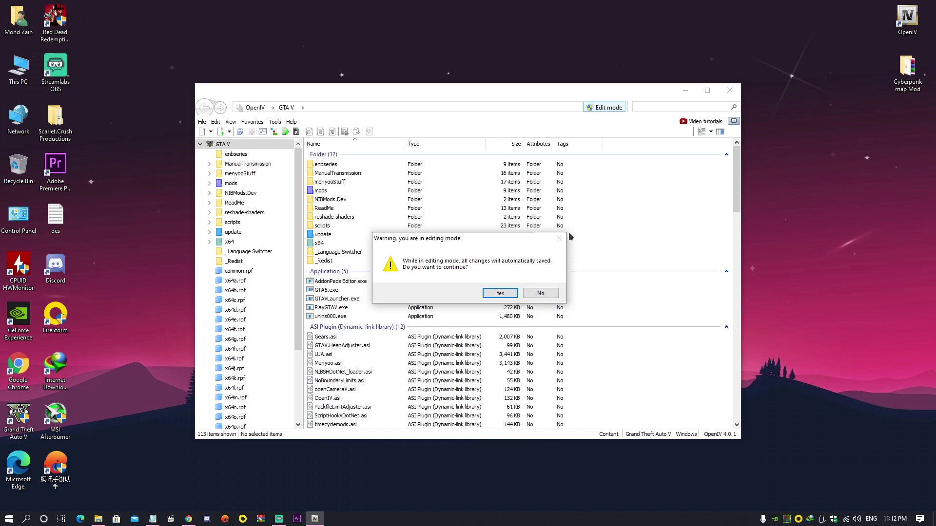
pyautogui.click(501, 294)
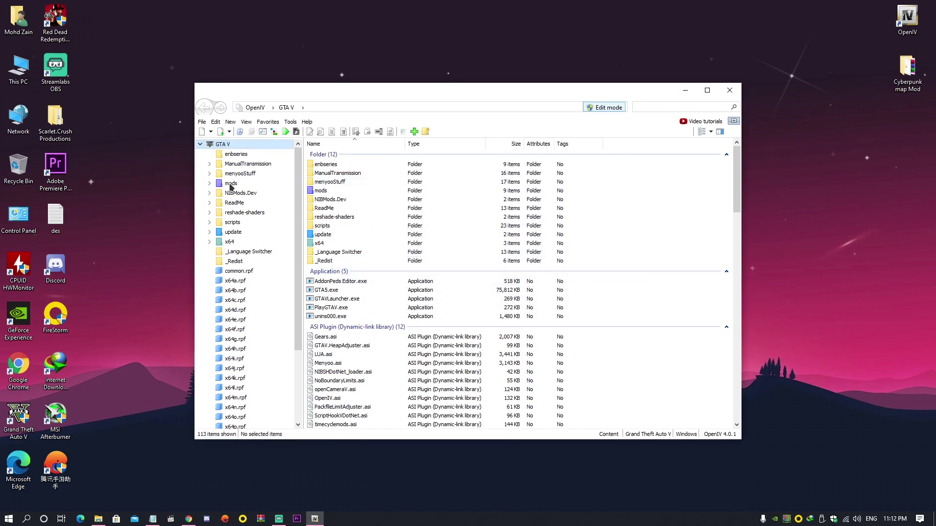
pyautogui.click(231, 183)
pyautogui.doubleClick(324, 165)
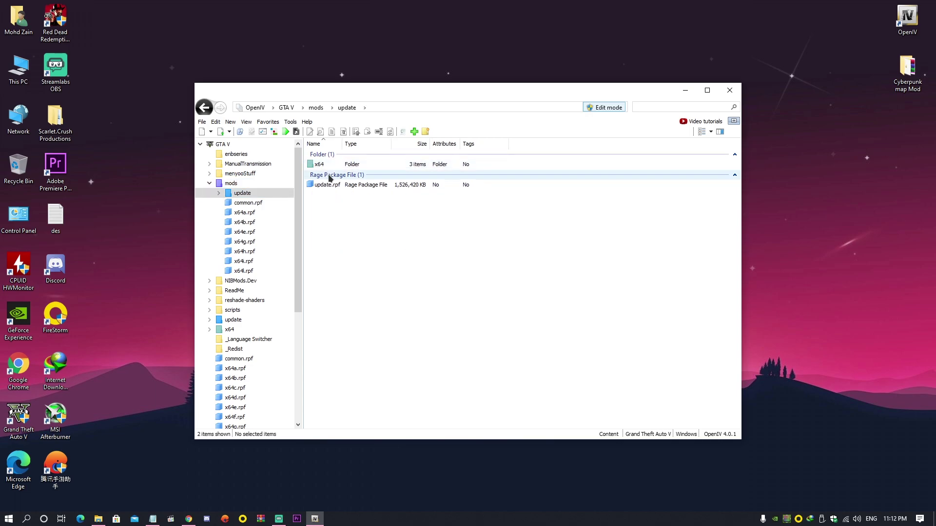
pyautogui.doubleClick(328, 185)
# Go into common\data and bring up the actions for dlclist.xml.
pyautogui.click(327, 169)
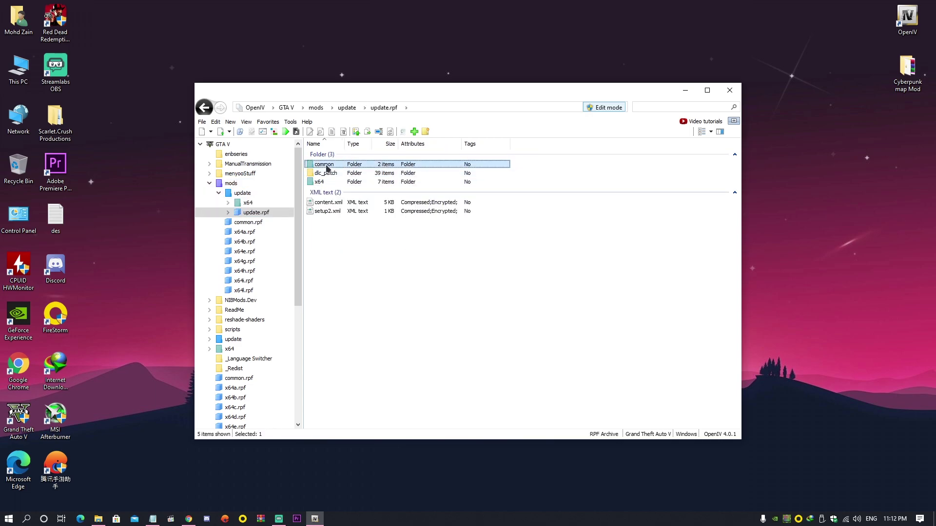
pyautogui.doubleClick(326, 167)
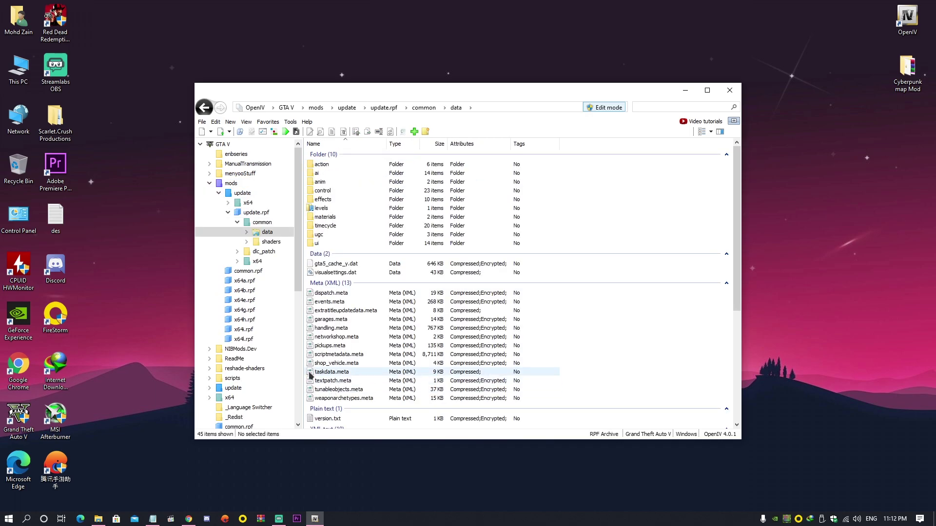
pyautogui.scroll(-2, 349, 372)
pyautogui.scroll(-2, 343, 371)
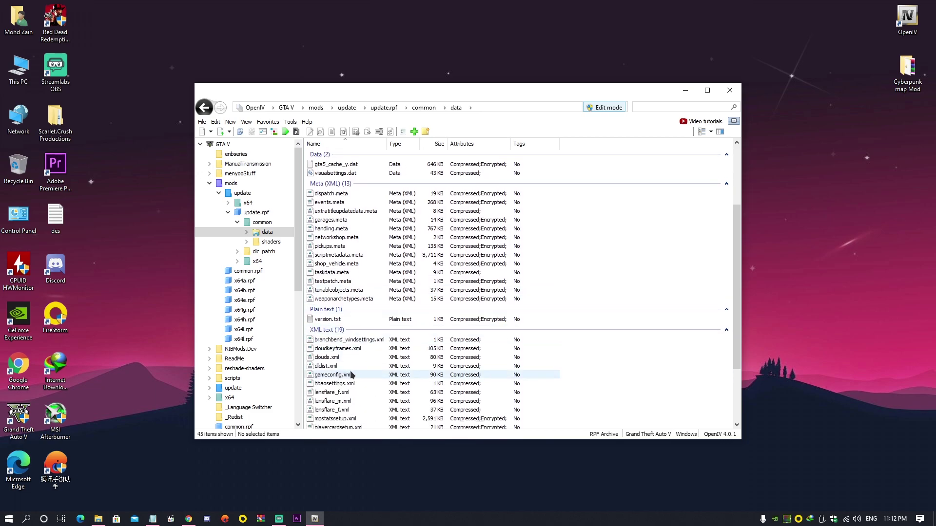
pyautogui.click(314, 367)
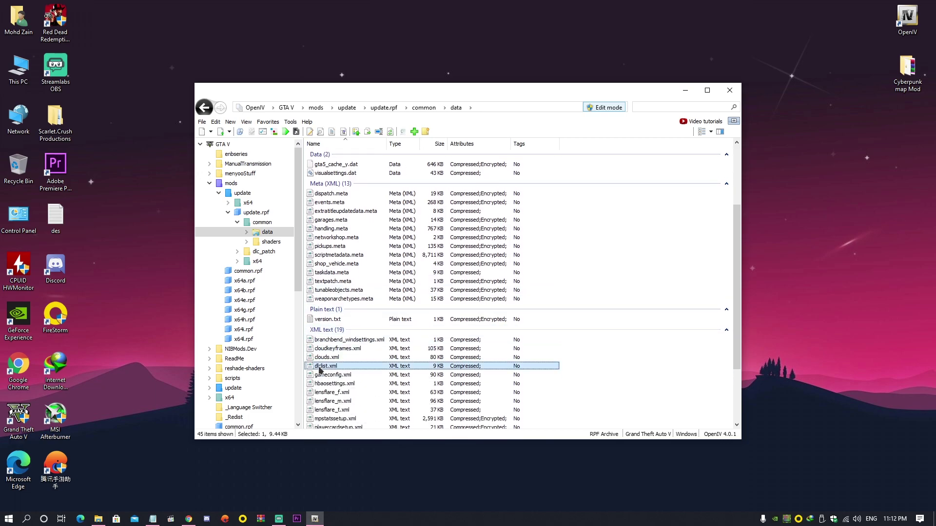
pyautogui.rightClick(318, 371)
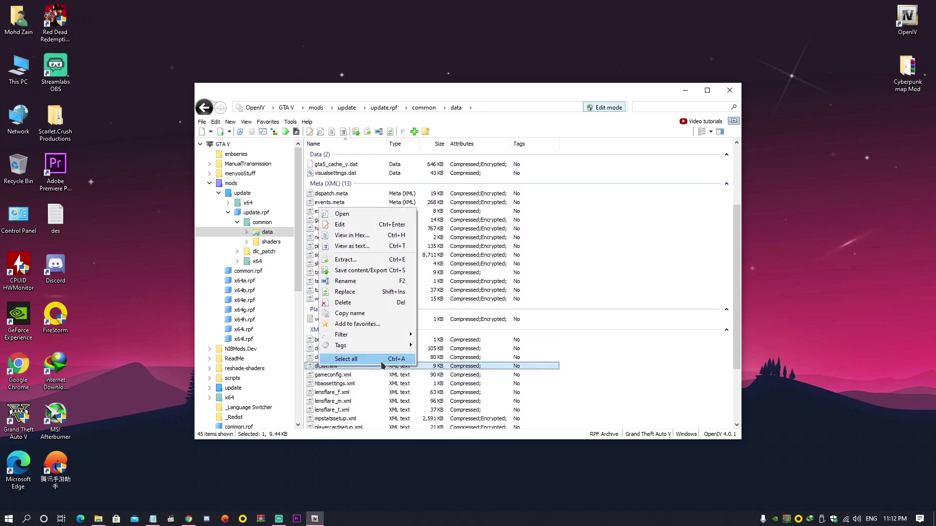
# Open dlclist.xml for editing, add a new line, and copy the custom_maps Item line from Instruction.txt.
pyautogui.click(341, 226)
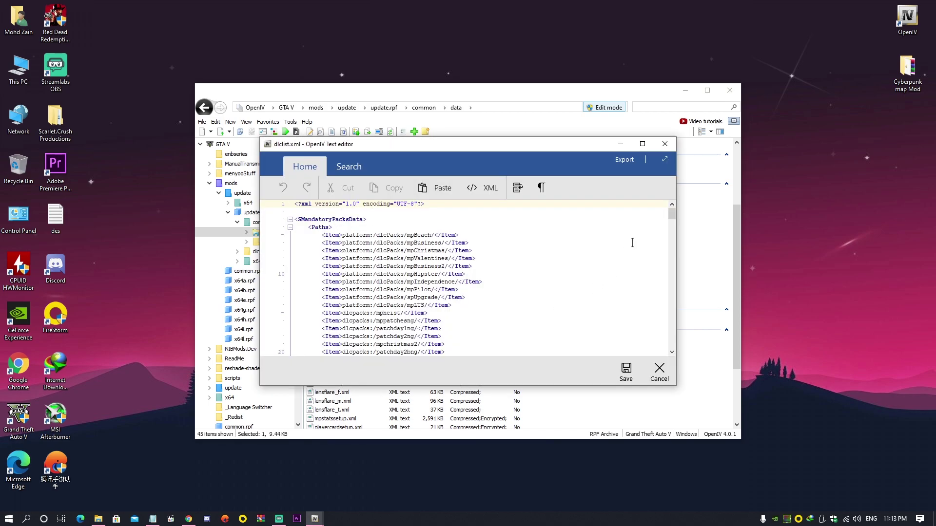
pyautogui.moveTo(674, 218); pyautogui.dragTo(678, 354)
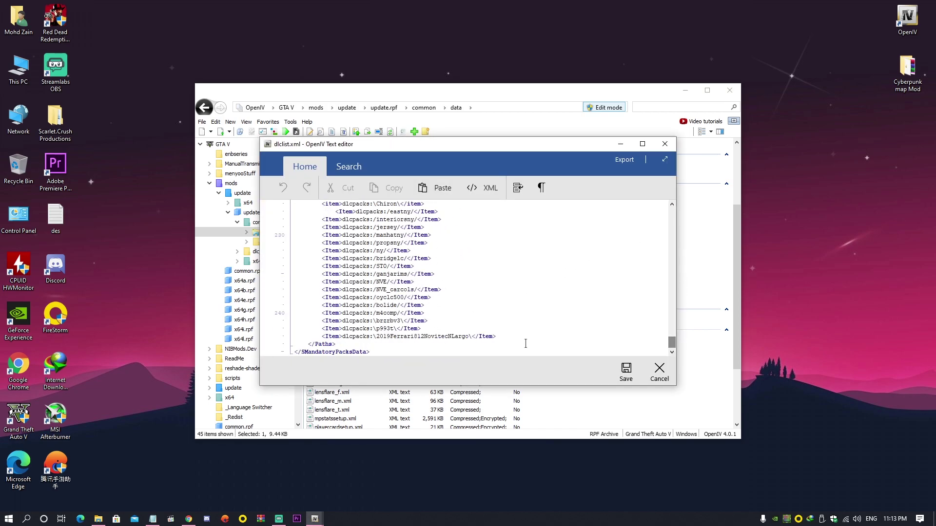
pyautogui.press('Return')
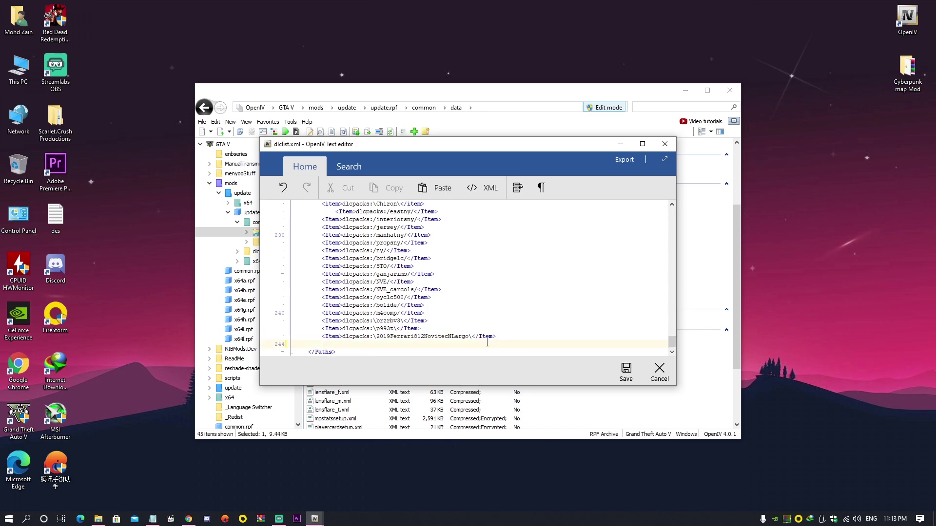
pyautogui.doubleClick(909, 74)
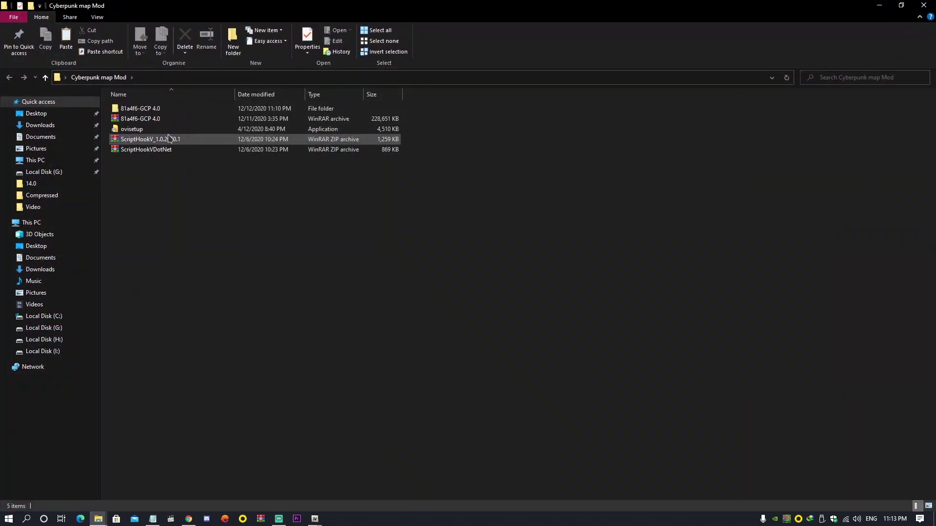
pyautogui.doubleClick(159, 109)
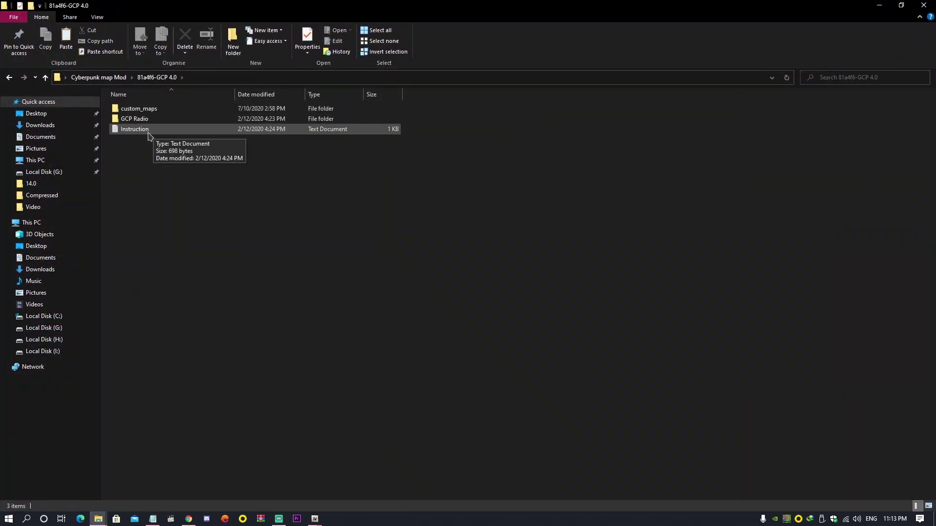
pyautogui.doubleClick(166, 130)
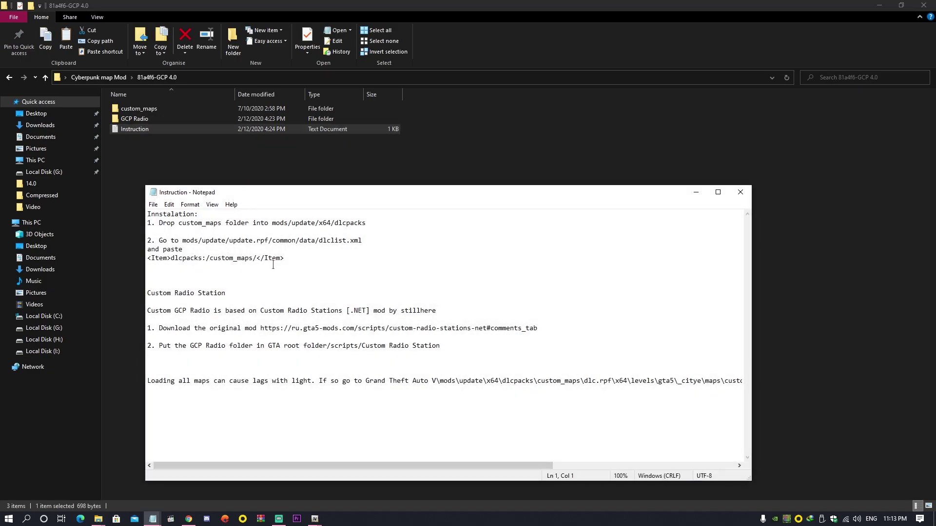
pyautogui.moveTo(284, 258); pyautogui.dragTo(194, 258)
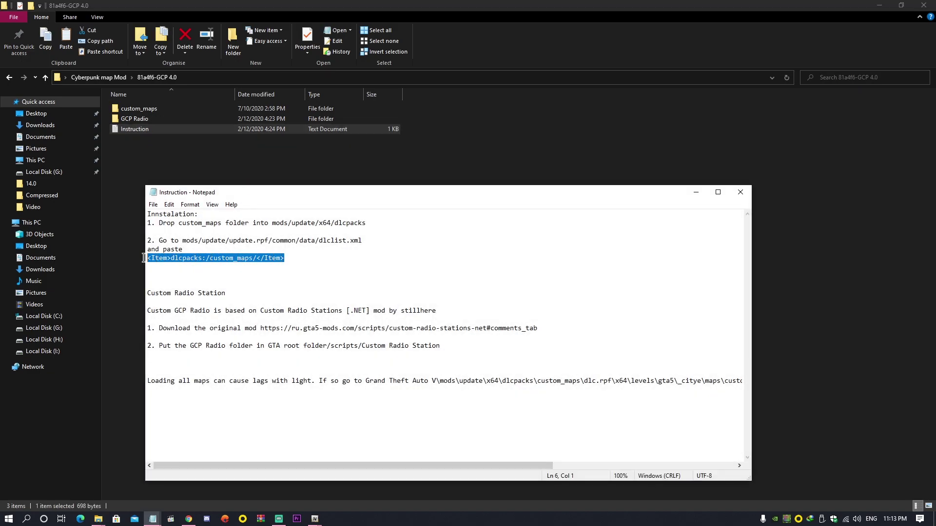
pyautogui.moveTo(315, 520)
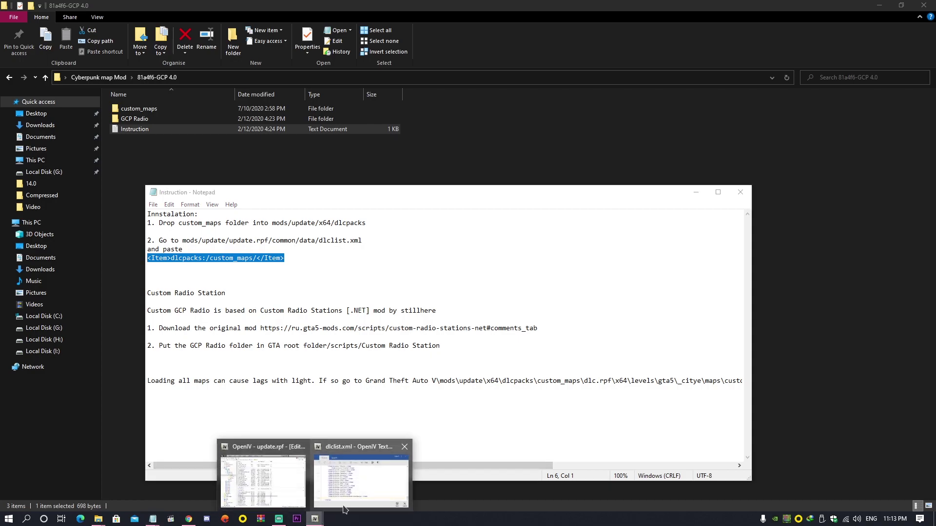
# Paste <Item>dlcpacks:/custom_maps/</Item> into dlclist.xml, save it, and close OpenIV.
pyautogui.click(351, 488)
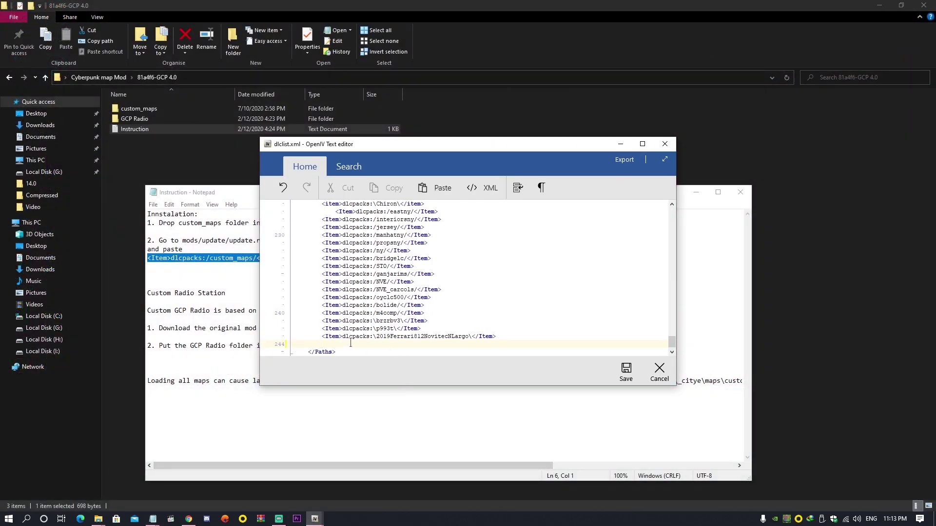
pyautogui.write('<Item>dlcpacks:/custom_maps/</Item>')
pyautogui.click(627, 372)
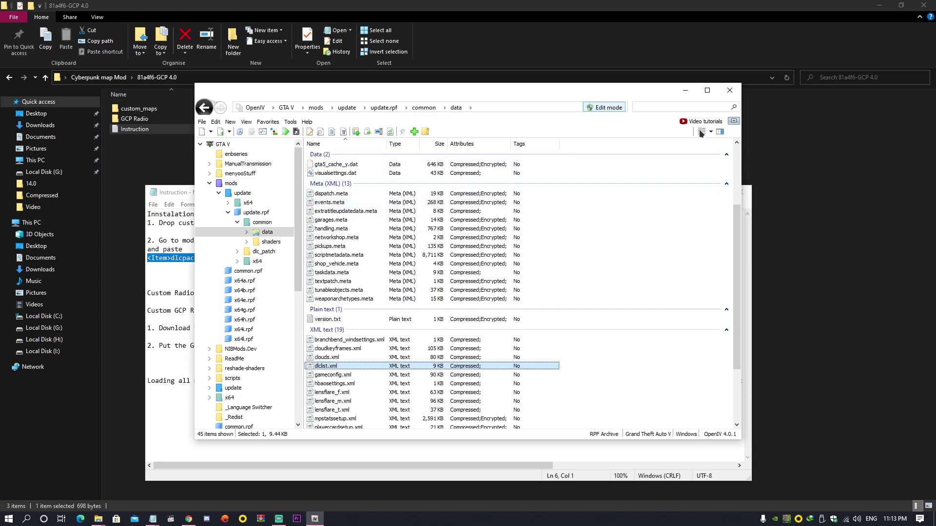
pyautogui.click(728, 91)
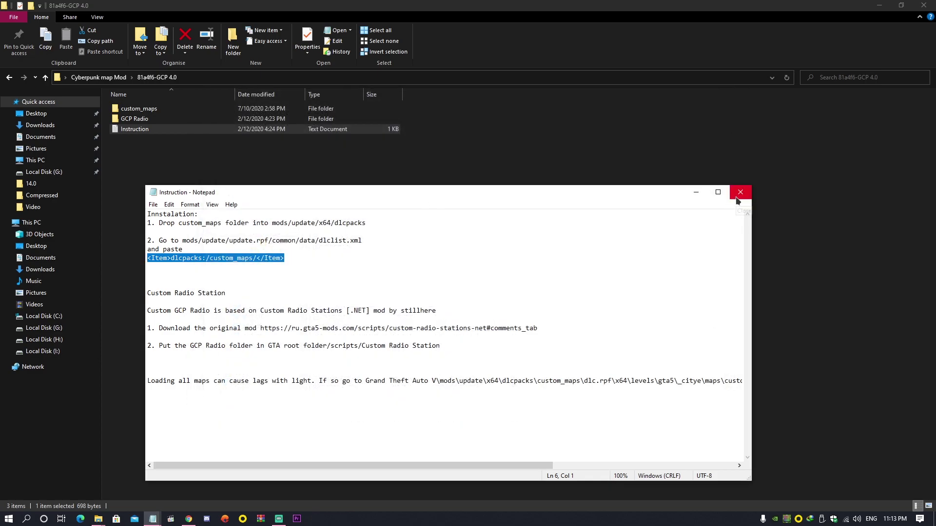
# Close the instructions and take a look inside the GCP Radio folder, then return to 81a4f6-GCP 4.0.
pyautogui.click(740, 193)
pyautogui.click(539, 195)
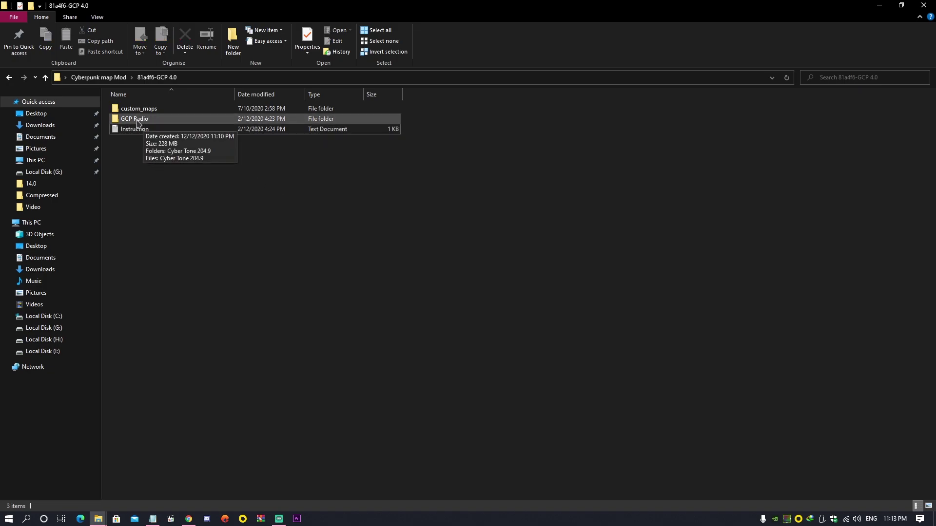
pyautogui.doubleClick(136, 119)
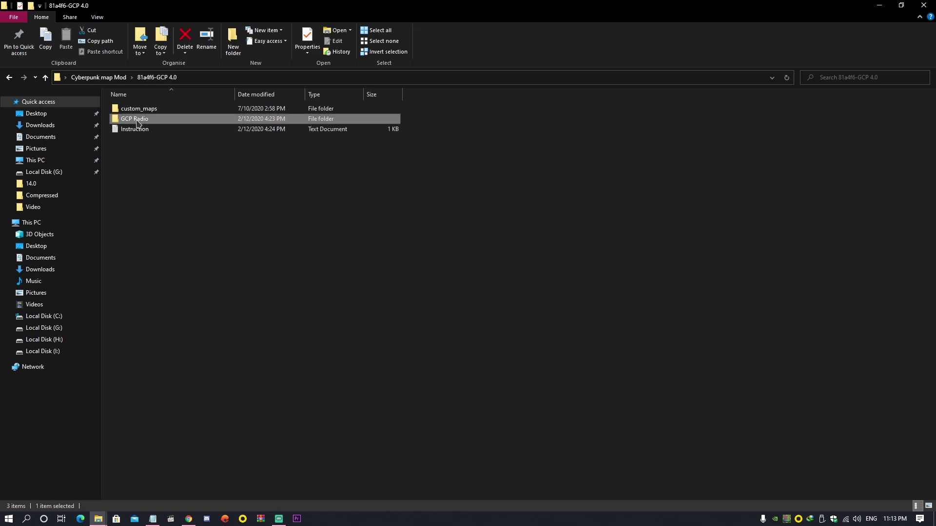
pyautogui.click(10, 77)
# Copy the original Custom Radio Stations mod's gta5-mods download link from the Instruction notes.
pyautogui.doubleClick(134, 128)
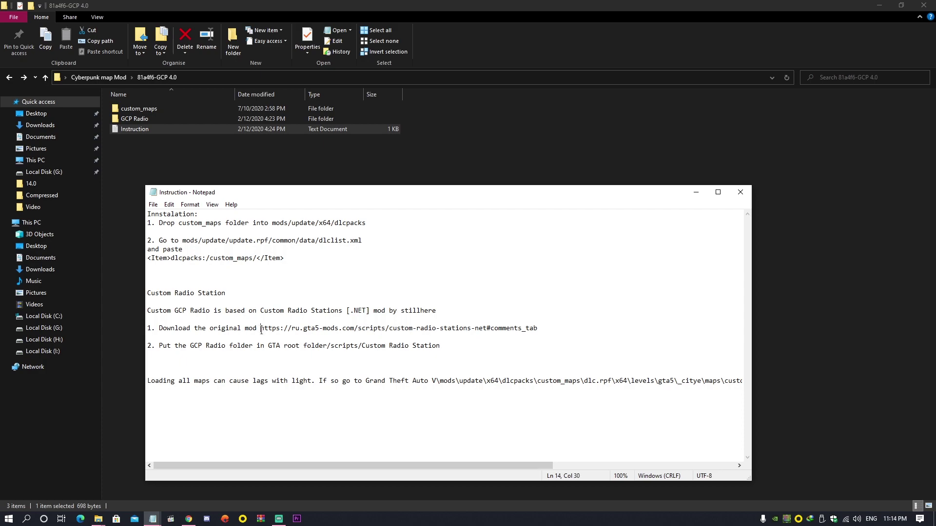
pyautogui.moveTo(261, 328); pyautogui.dragTo(438, 335)
pyautogui.rightClick(488, 331)
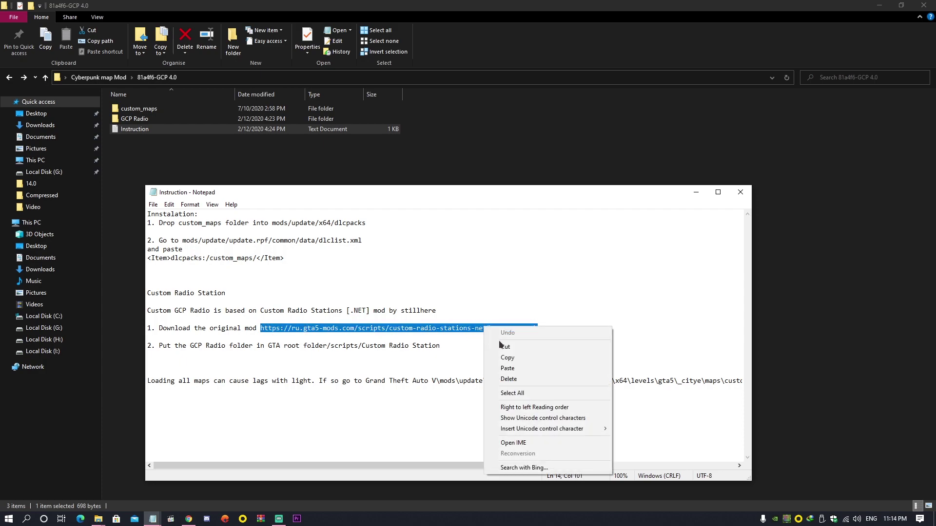
pyautogui.click(505, 357)
# Load the pasted Custom Radio Stations [.NET] link in the browser's address bar.
pyautogui.click(189, 519)
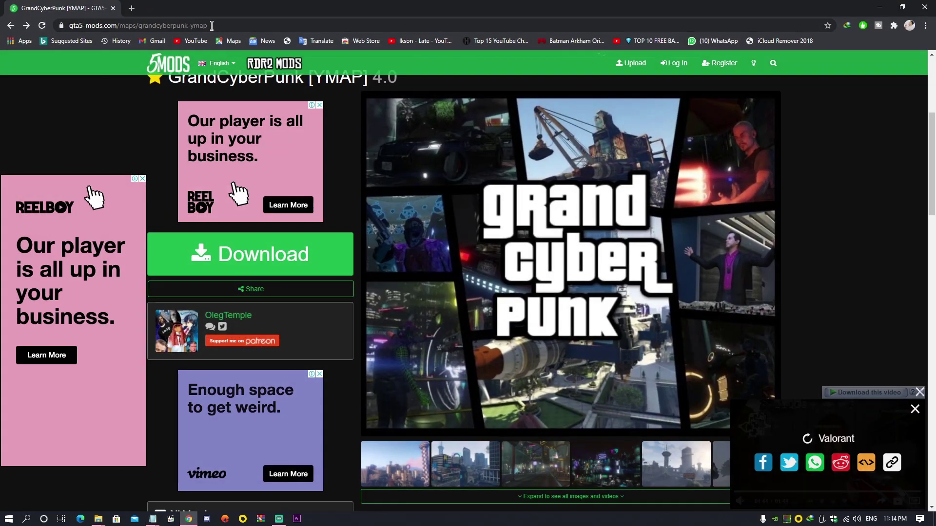
pyautogui.click(183, 25)
pyautogui.hotkey('ctrl', 'v')
pyautogui.press('Return')
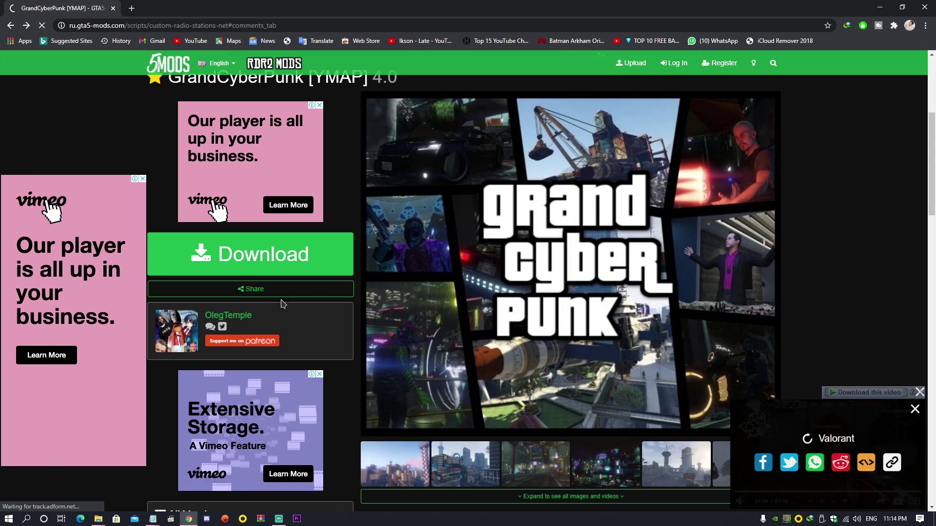
pyautogui.scroll(3, 311, 288)
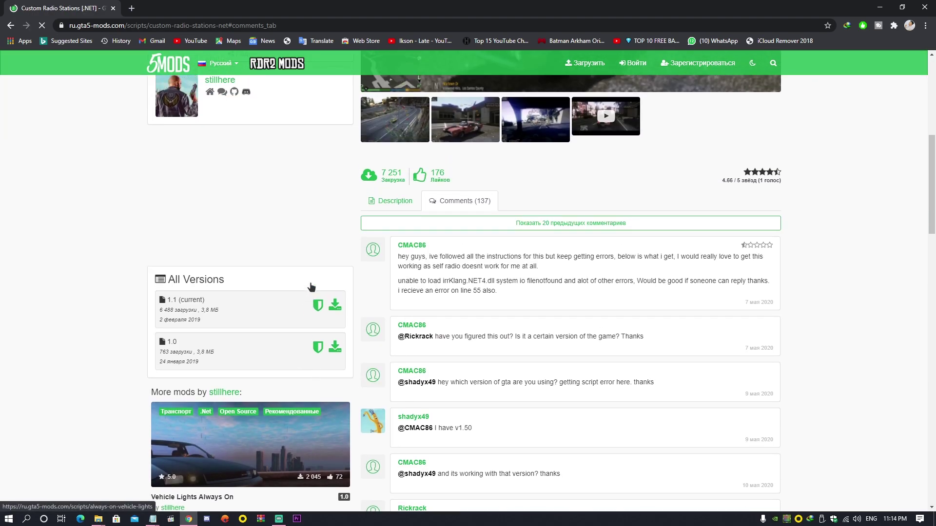
pyautogui.scroll(3, 311, 283)
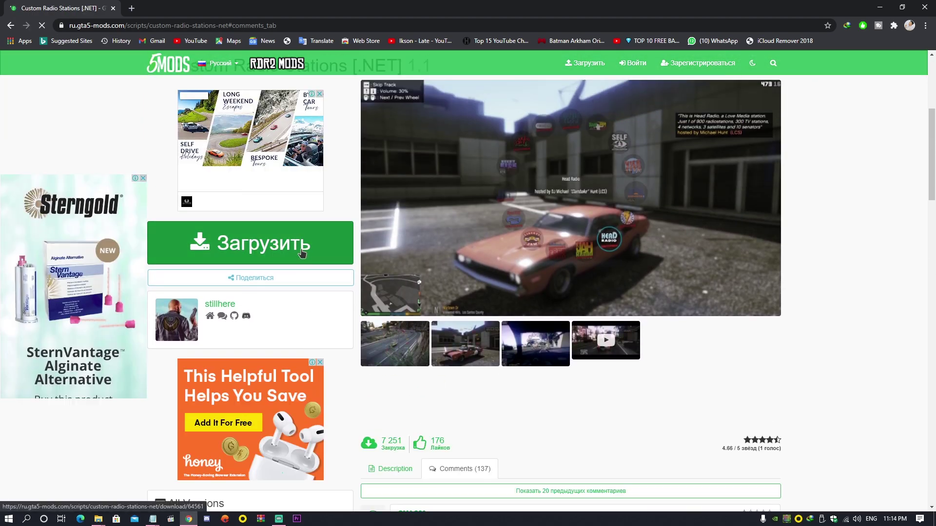
# Download the Custom Radio Stations Script archive, dismissing the IDM registration prompt.
pyautogui.click(300, 252)
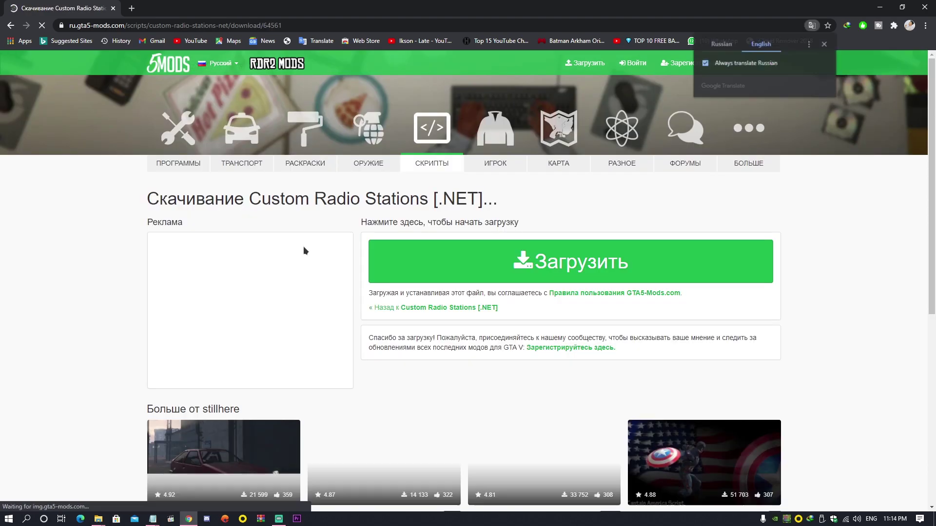
pyautogui.click(455, 259)
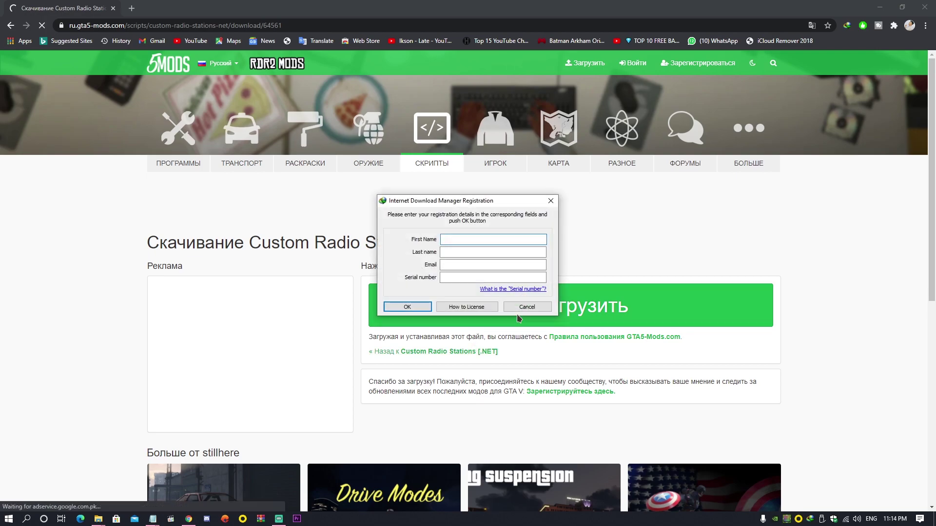
pyautogui.click(522, 308)
pyautogui.click(472, 302)
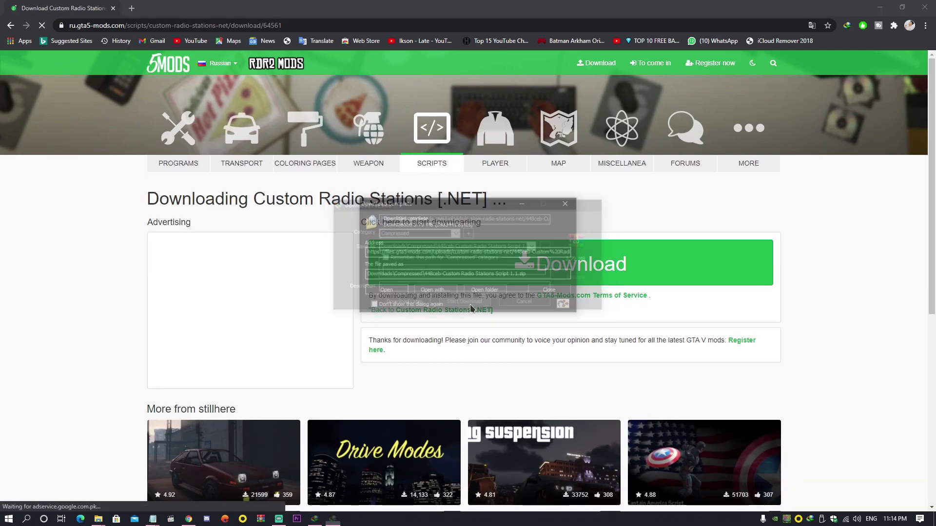
# View the Custom Radio Stations Script folder inside the downloaded archive, dismissing the license reminder.
pyautogui.click(401, 299)
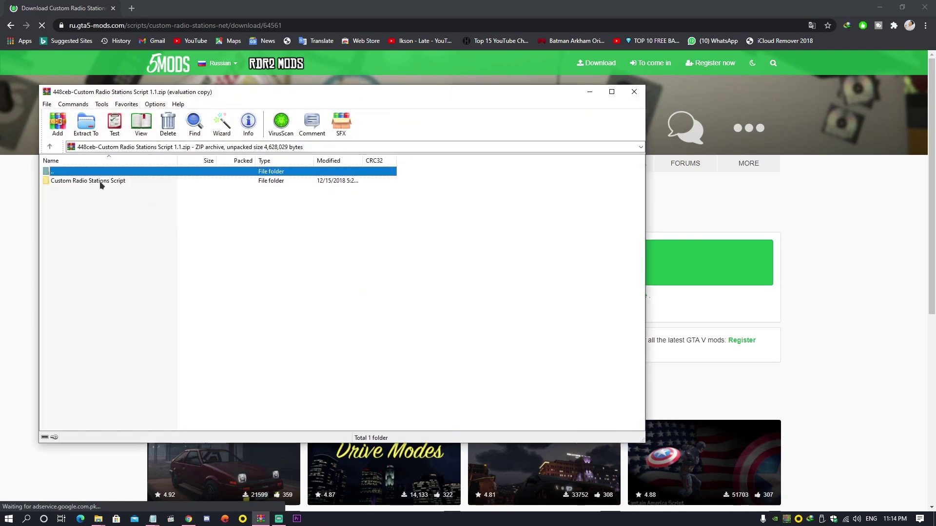
pyautogui.doubleClick(98, 182)
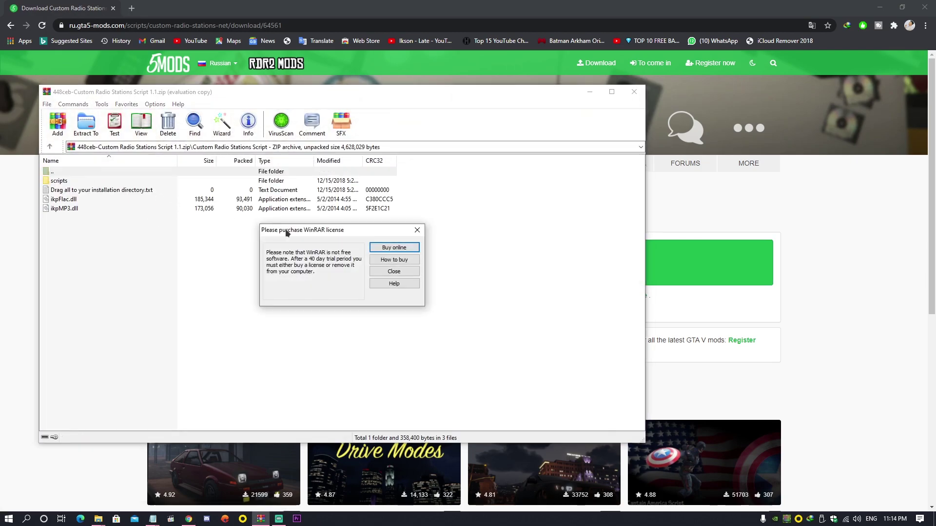
pyautogui.click(388, 272)
pyautogui.doubleClick(82, 170)
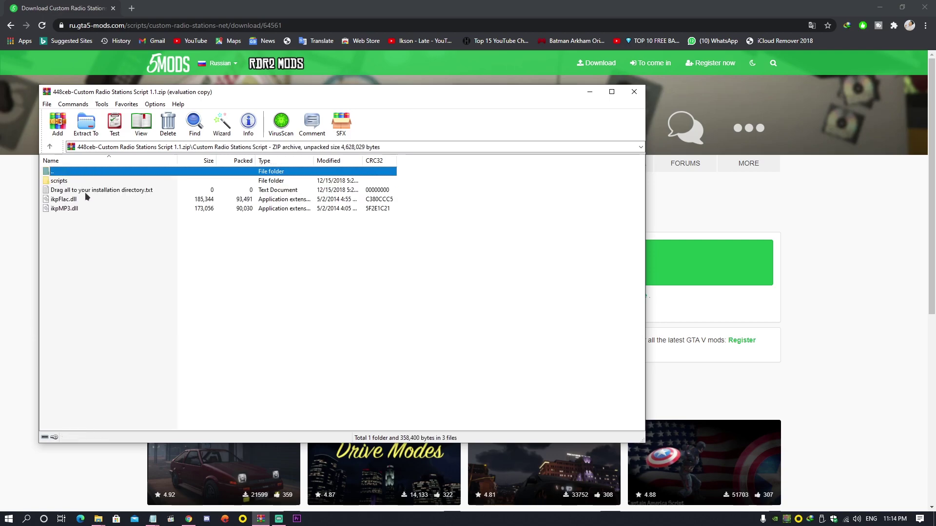
# Read and close the 'Drag all to your installation directory' note, then bring up the File Explorer windows.
pyautogui.doubleClick(86, 192)
pyautogui.click(83, 193)
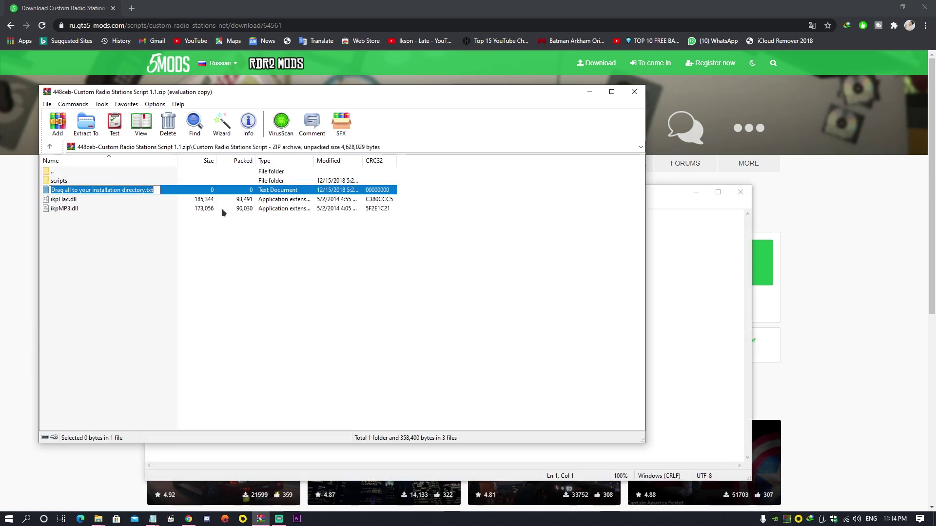
pyautogui.click(669, 268)
pyautogui.click(740, 192)
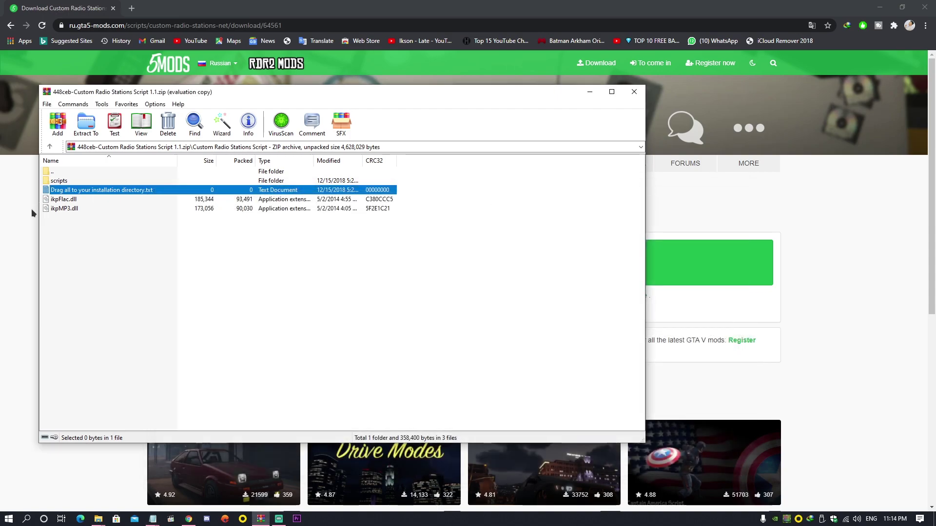
pyautogui.click(78, 222)
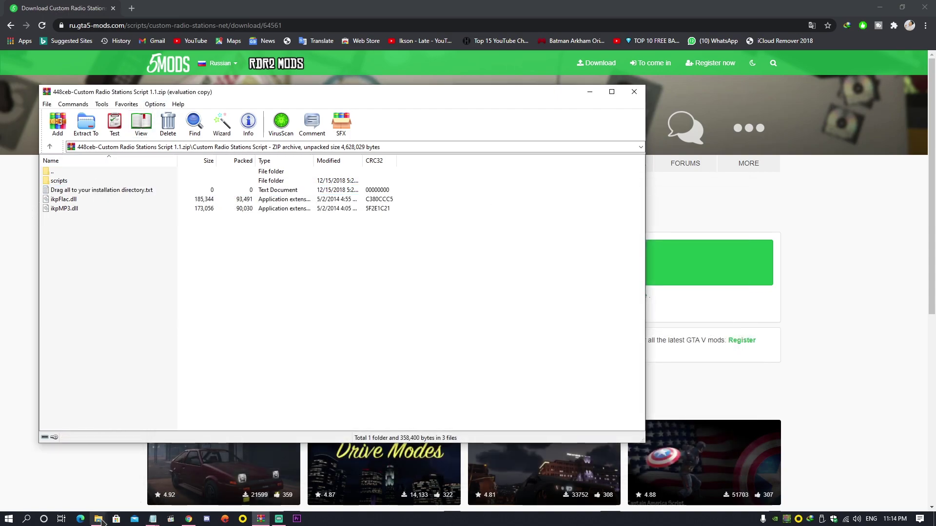
pyautogui.click(98, 517)
# Navigate to G:\GaminG\Grand Theft Auto V and place the archive window beside it.
pyautogui.click(73, 489)
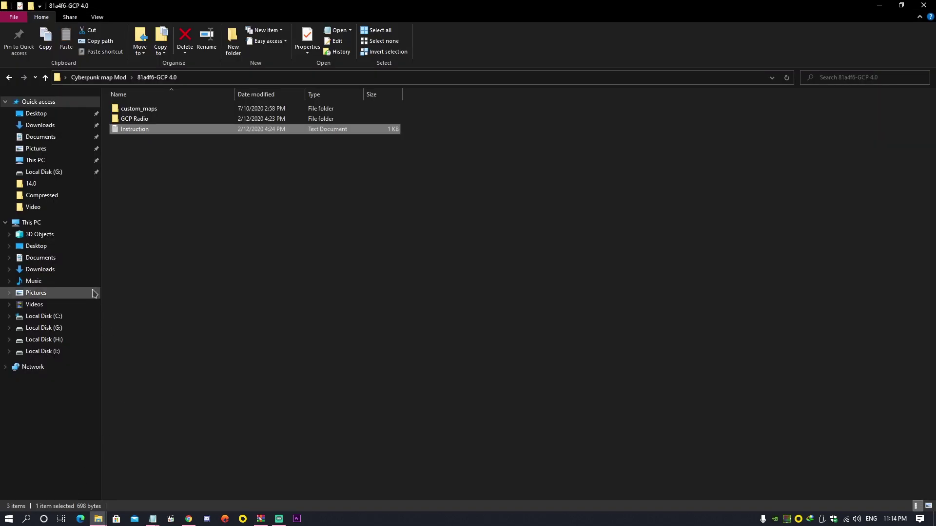
pyautogui.click(59, 329)
pyautogui.doubleClick(199, 115)
pyautogui.doubleClick(156, 130)
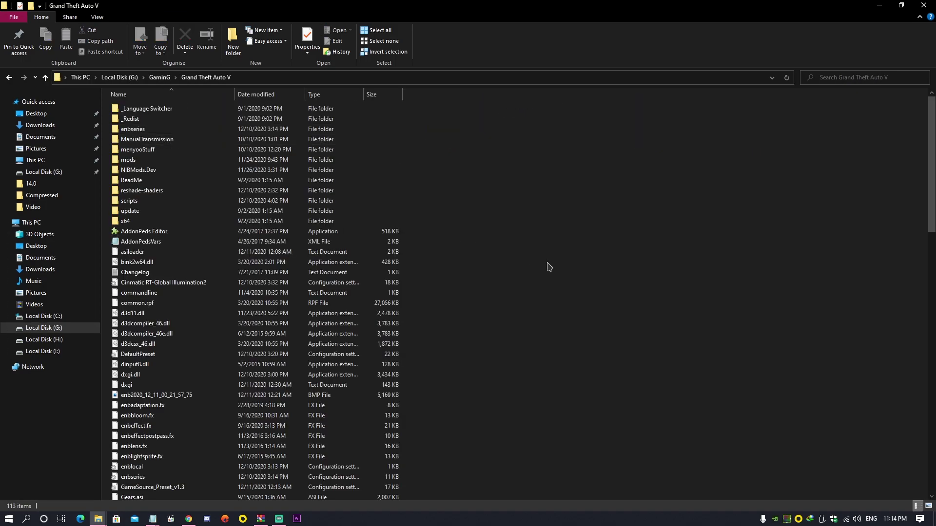
pyautogui.click(260, 519)
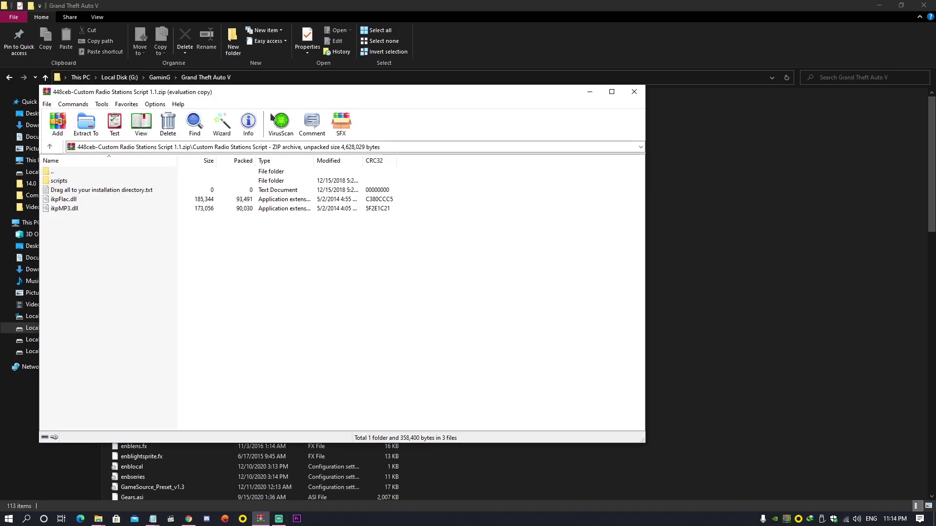
pyautogui.moveTo(268, 93); pyautogui.dragTo(636, 135)
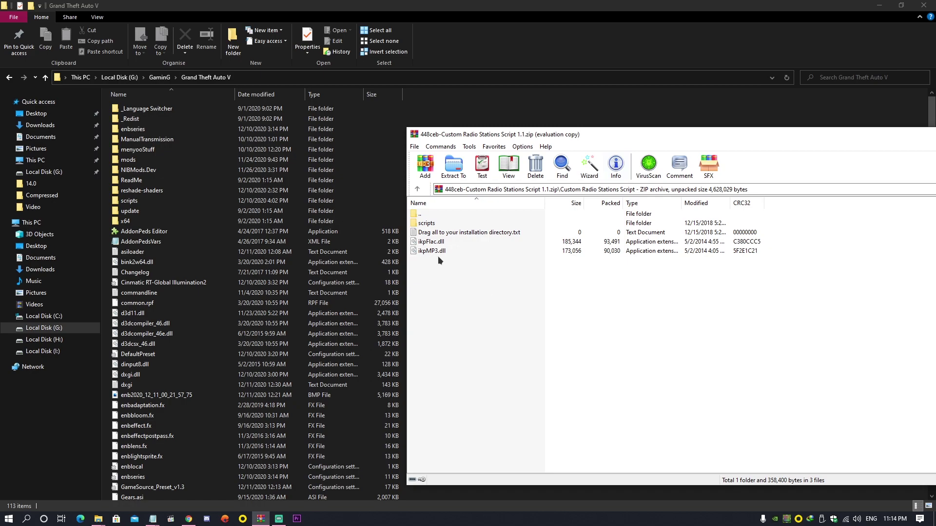
# Drag the scripts folder, ikpFlac.dll and ikpMP3.dll from the archive into Grand Theft Auto V.
pyautogui.moveTo(436, 263); pyautogui.dragTo(436, 240)
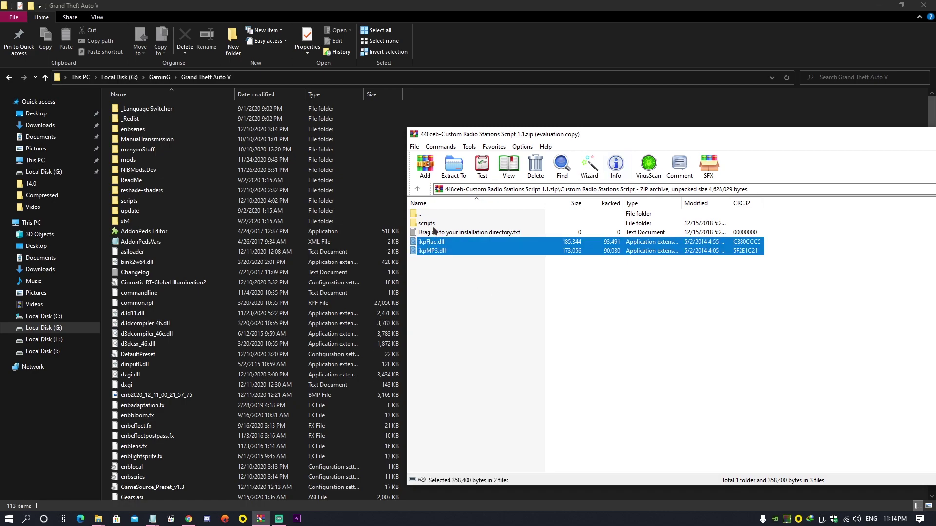
pyautogui.keyDown('ctrl'); pyautogui.click(430, 225); pyautogui.keyUp('ctrl')
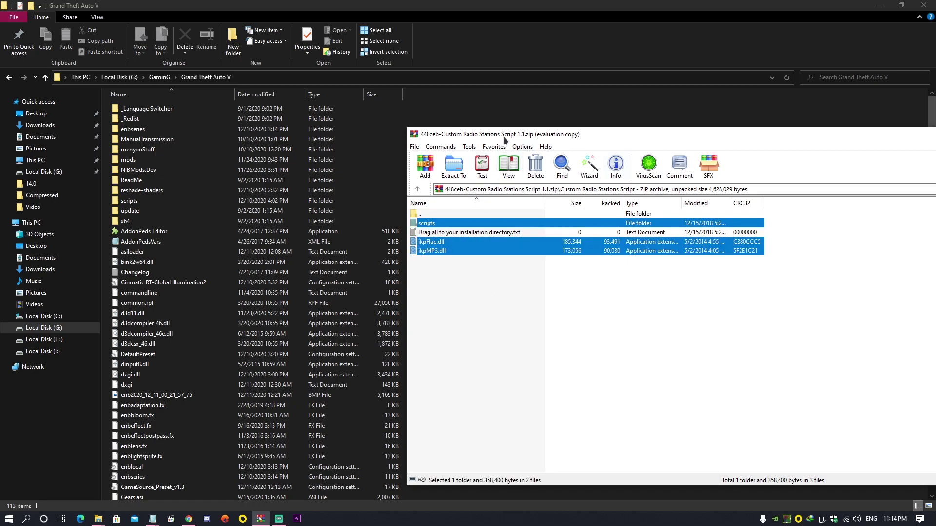
pyautogui.moveTo(506, 140); pyautogui.dragTo(641, 129)
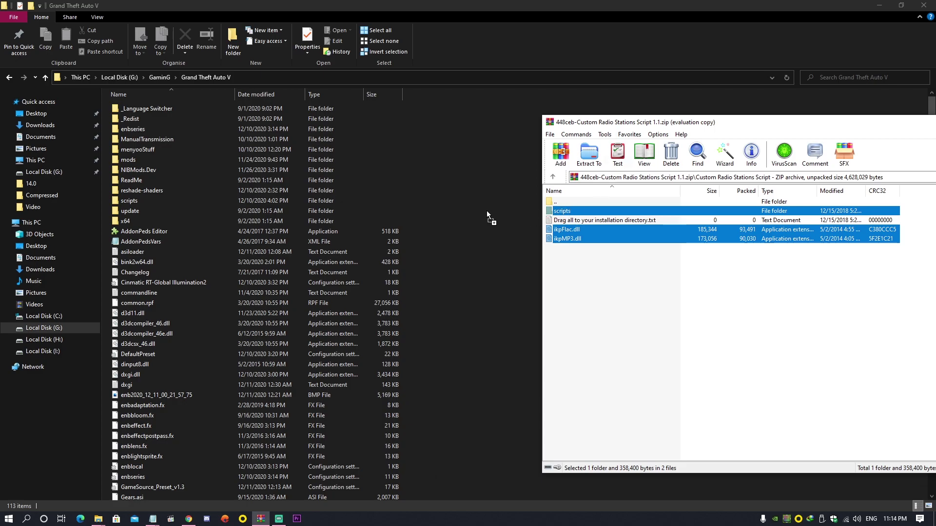
pyautogui.moveTo(486, 211); pyautogui.dragTo(488, 215)
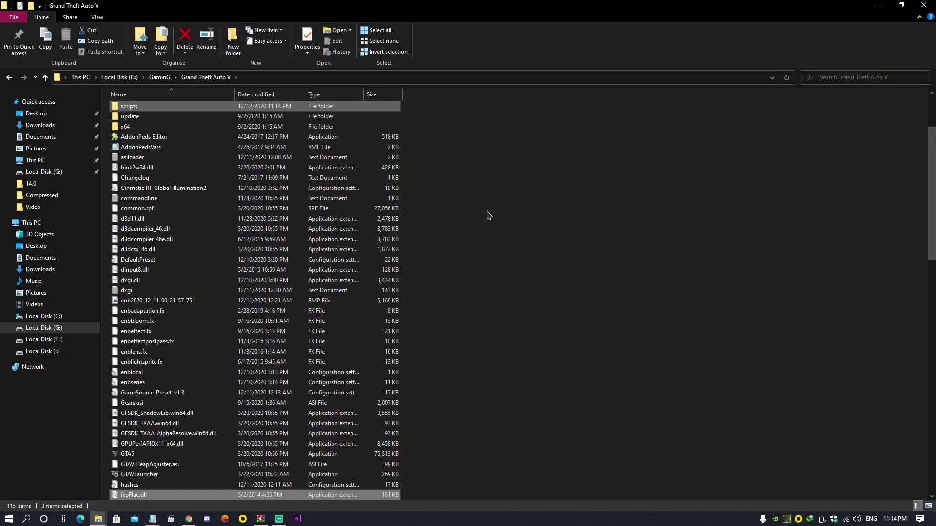
# Put the game folder away and close the Custom Radio Stations script archive.
pyautogui.click(502, 218)
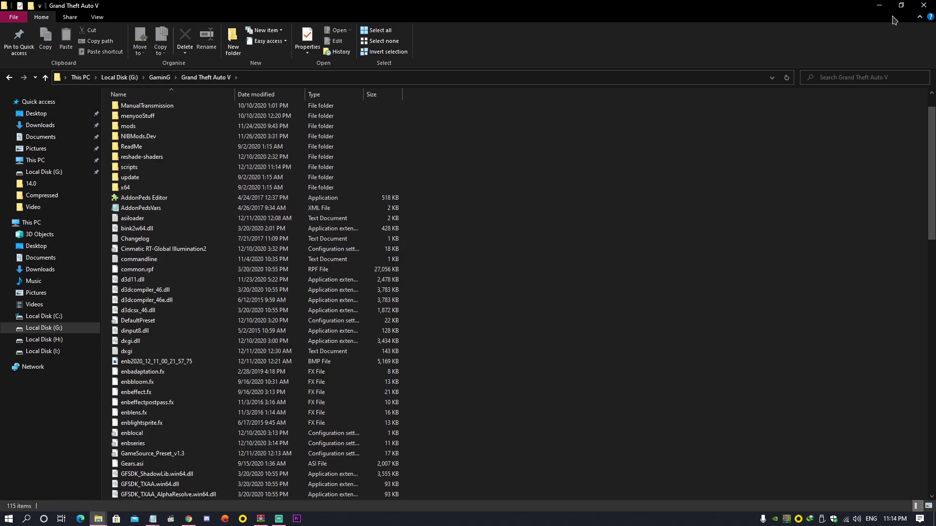
pyautogui.click(880, 6)
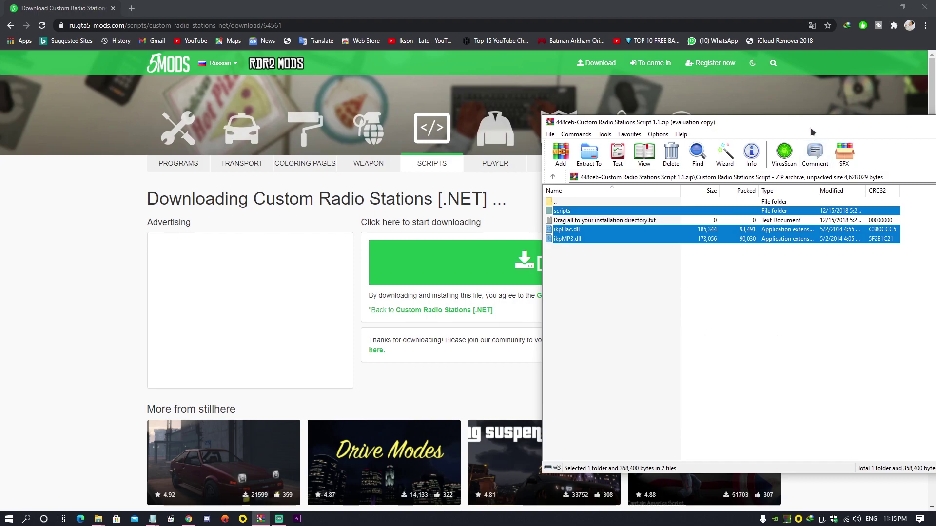
pyautogui.moveTo(812, 122); pyautogui.dragTo(512, 157)
pyautogui.click(832, 157)
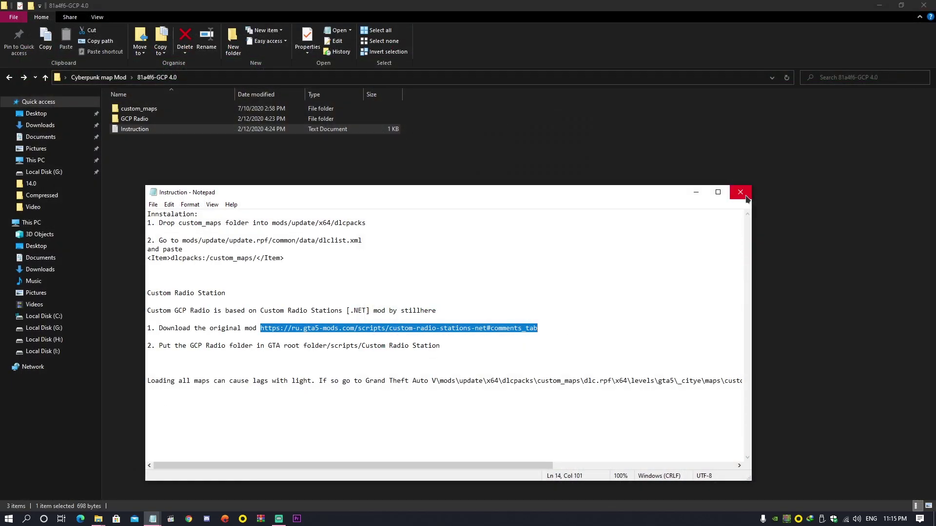
# Close the browser and re-read the Instruction notes for the radio step.
pyautogui.click(741, 193)
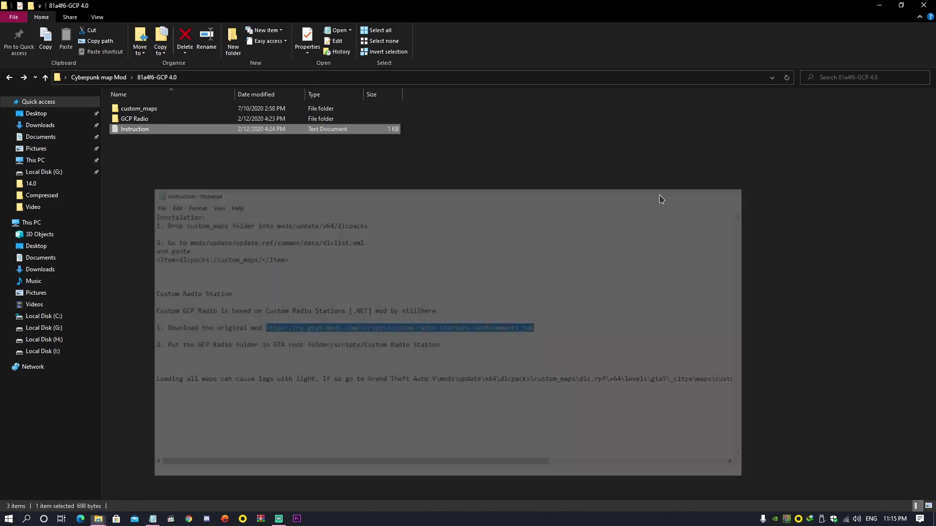
pyautogui.moveTo(135, 119)
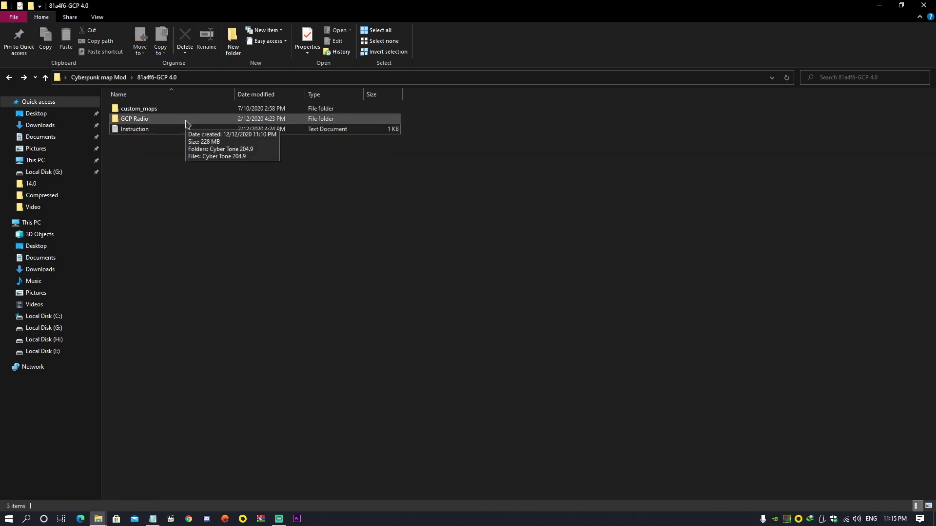
pyautogui.doubleClick(176, 130)
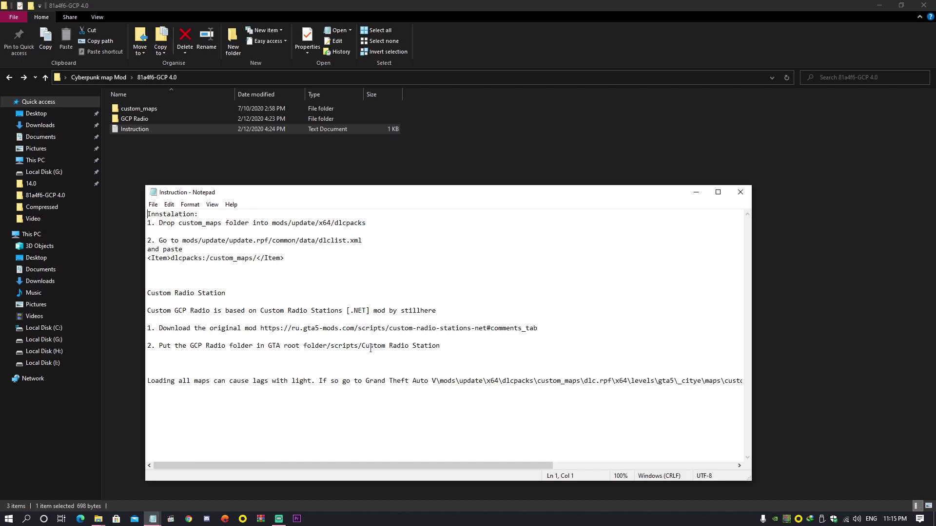
pyautogui.click(740, 194)
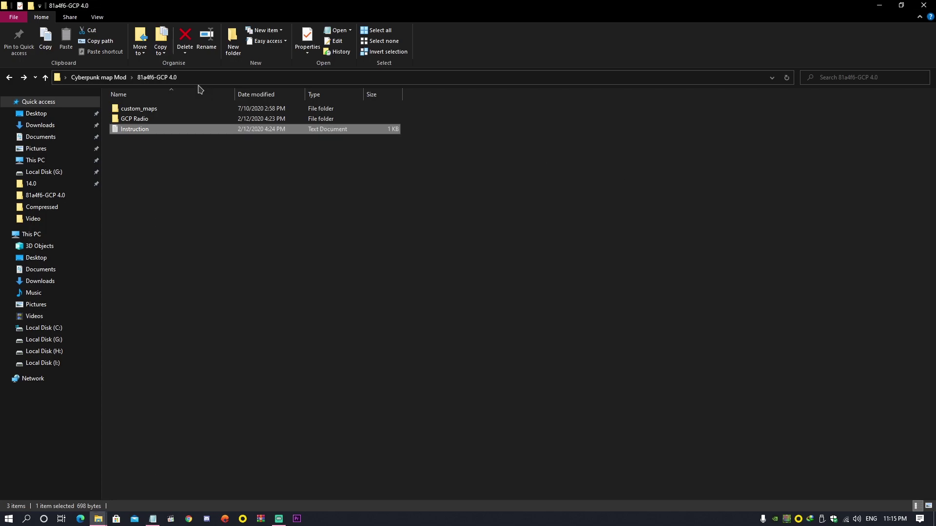
# Look inside the GCP Radio folder and go back up to the GCP 4.0 mod folder.
pyautogui.press('Up')
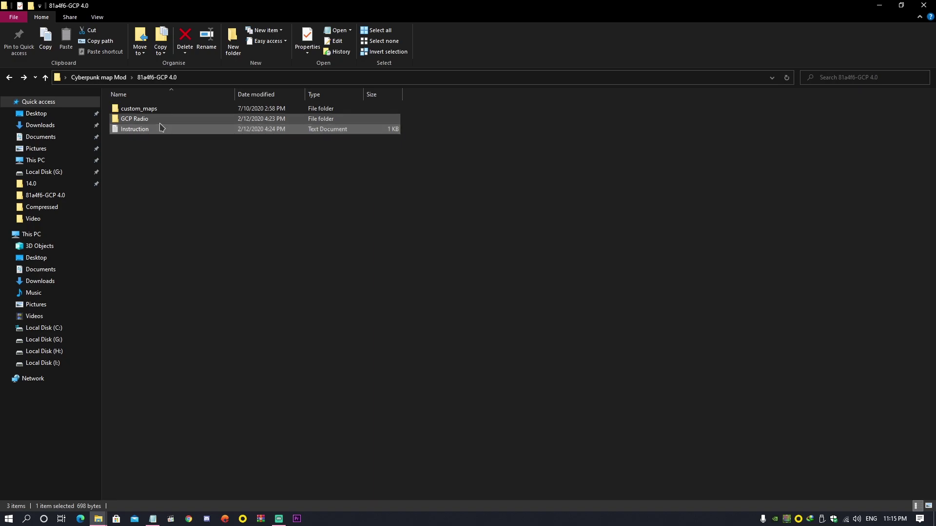
pyautogui.press('Return')
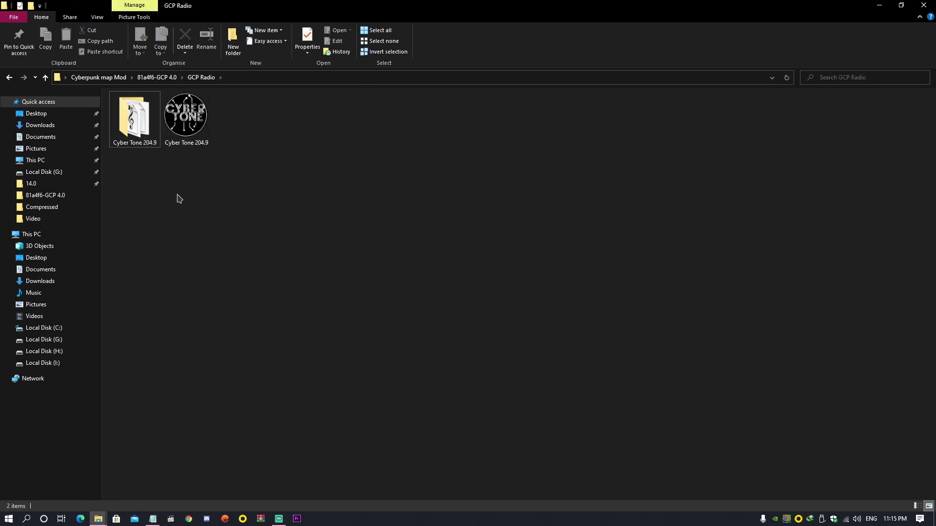
pyautogui.press('BackSpace')
# Copy the GCP Radio folder and navigate to Grand Theft Auto V\scripts\Custom Radio Stations.
pyautogui.rightClick(135, 119)
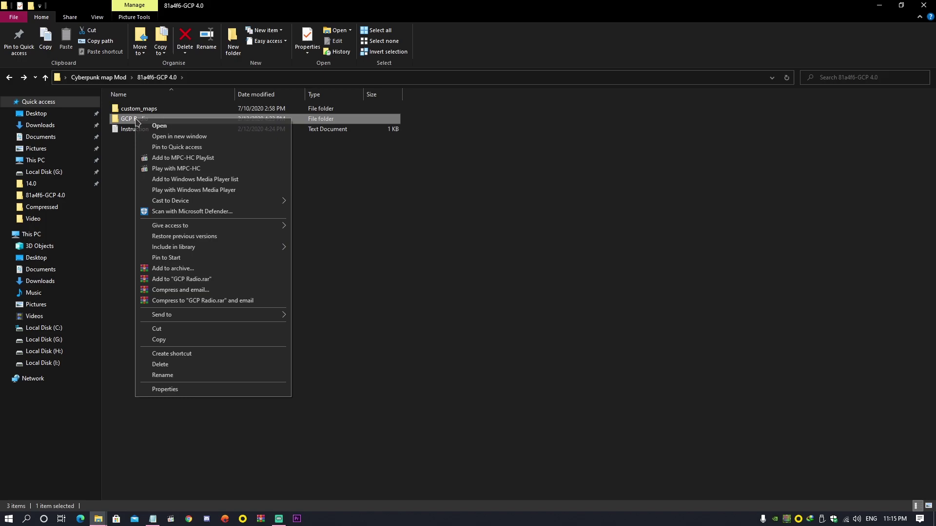
pyautogui.click(159, 340)
pyautogui.click(66, 341)
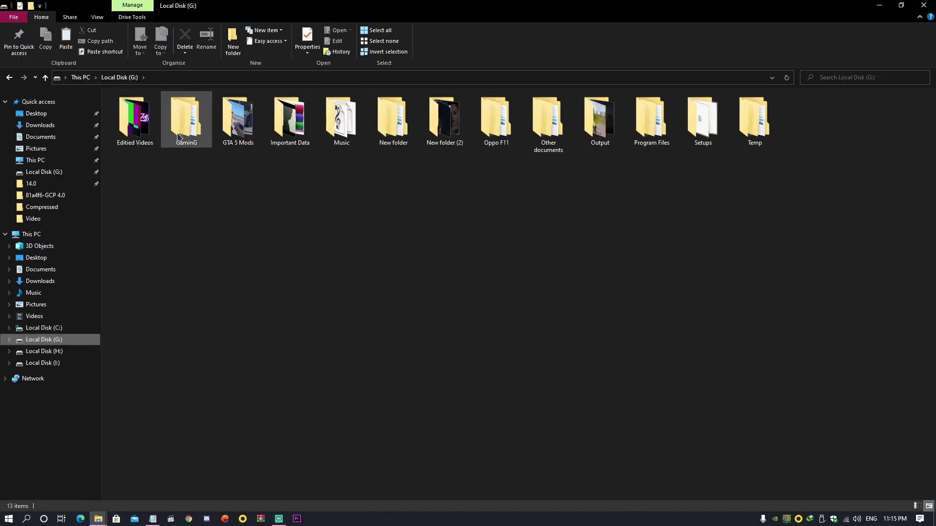
pyautogui.doubleClick(180, 130)
pyautogui.doubleClick(145, 129)
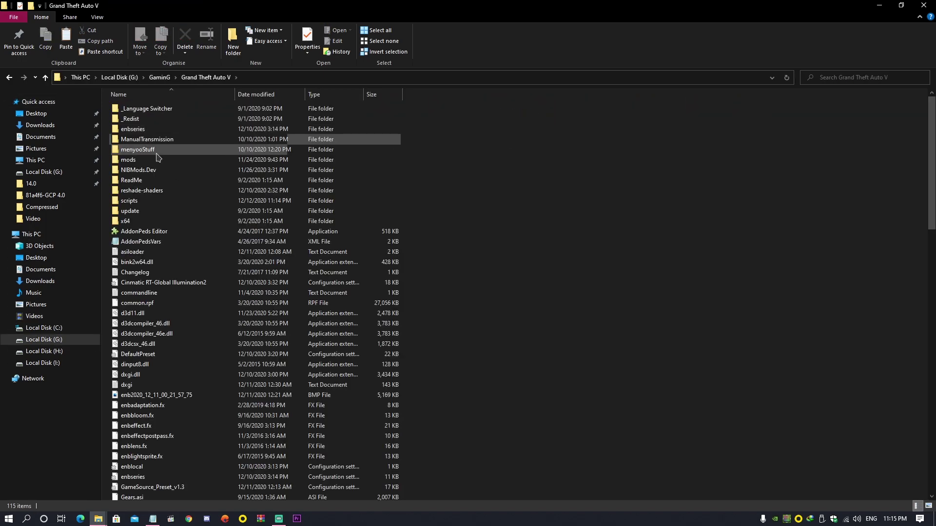
pyautogui.doubleClick(149, 205)
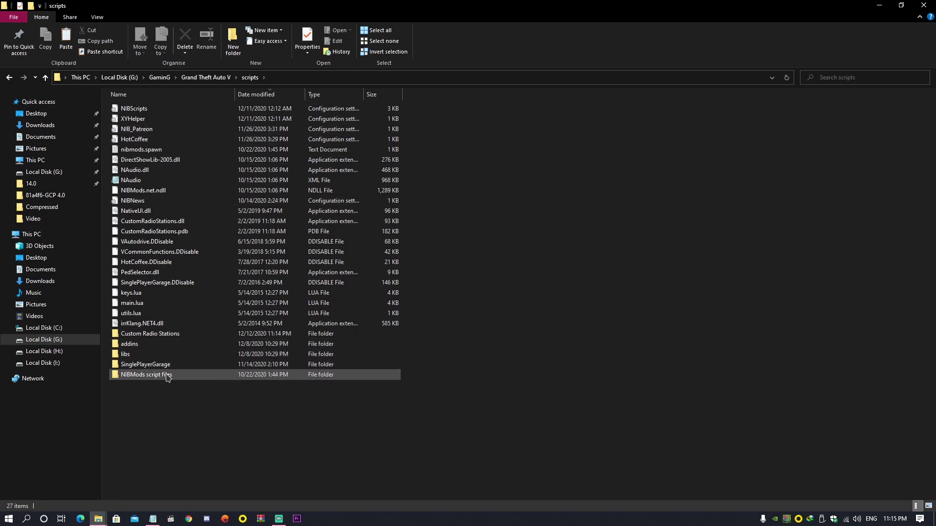
pyautogui.doubleClick(156, 338)
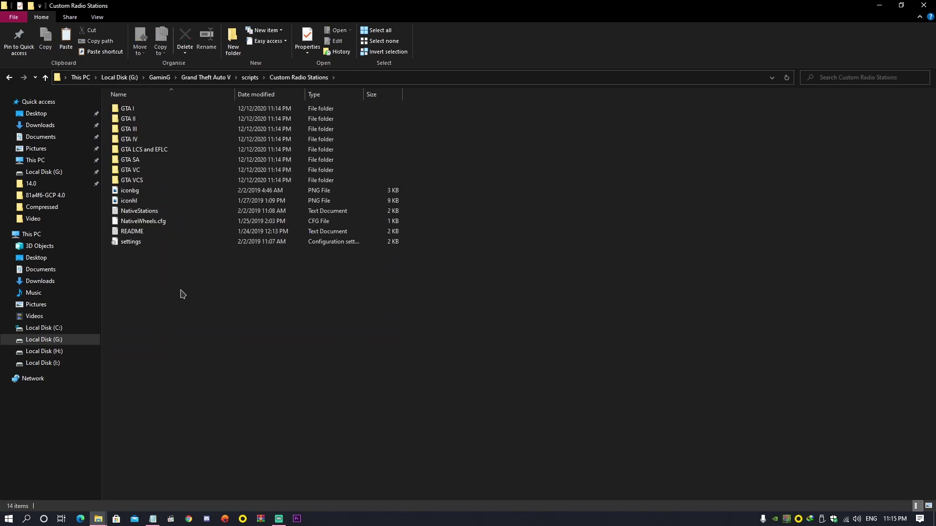
# Paste GCP Radio into Custom Radio Stations, check its contents and refresh the listing.
pyautogui.rightClick(159, 302)
pyautogui.click(181, 369)
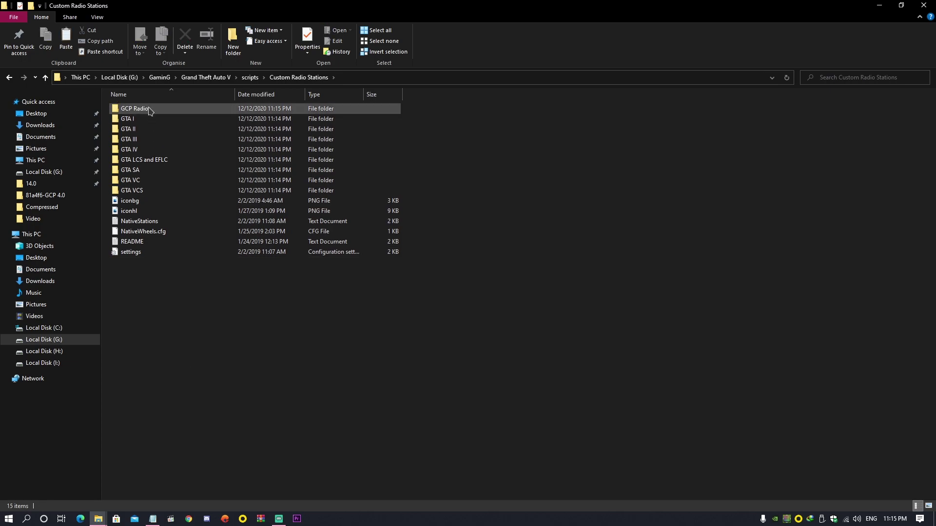
pyautogui.doubleClick(147, 109)
pyautogui.hotkey('alt', 'Left')
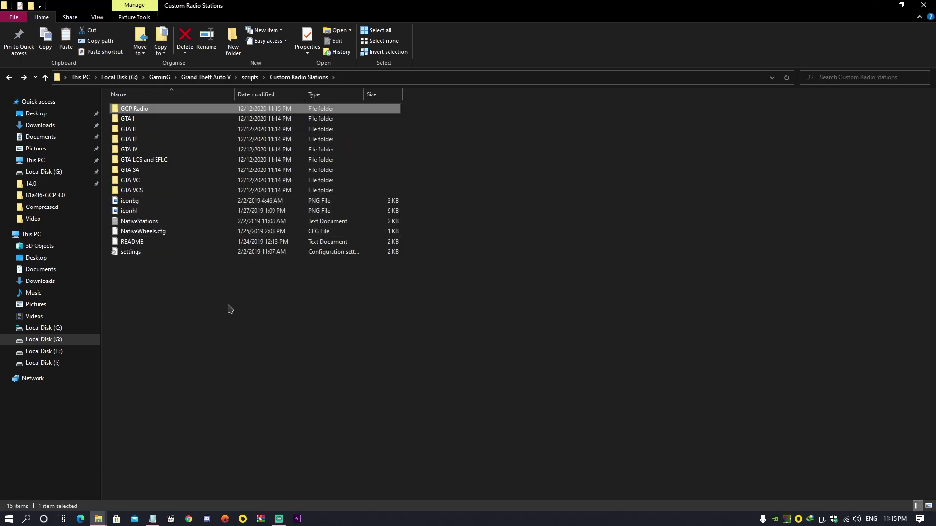
pyautogui.rightClick(159, 303)
pyautogui.click(184, 341)
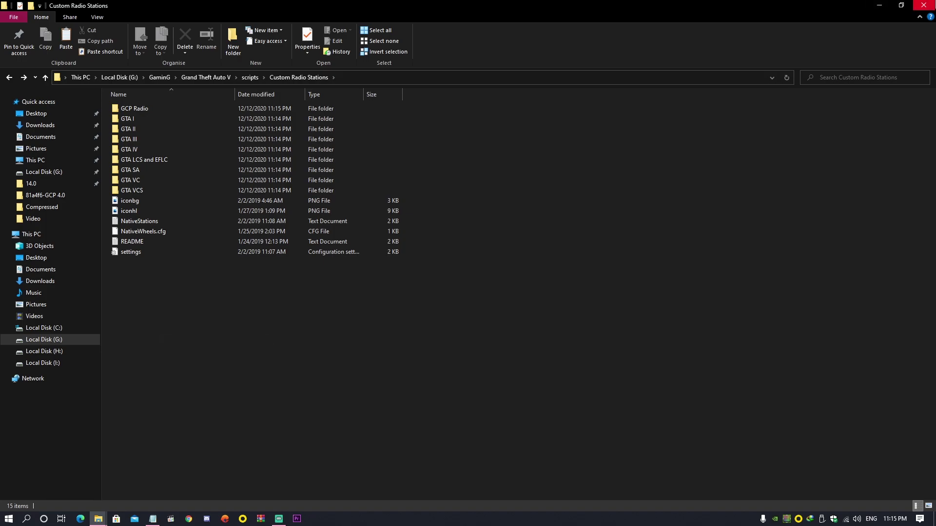
# Launch GTA5 from G:\GaminG\Grand Theft Auto V, dismissing the IDM registration popup.
pyautogui.click(44, 339)
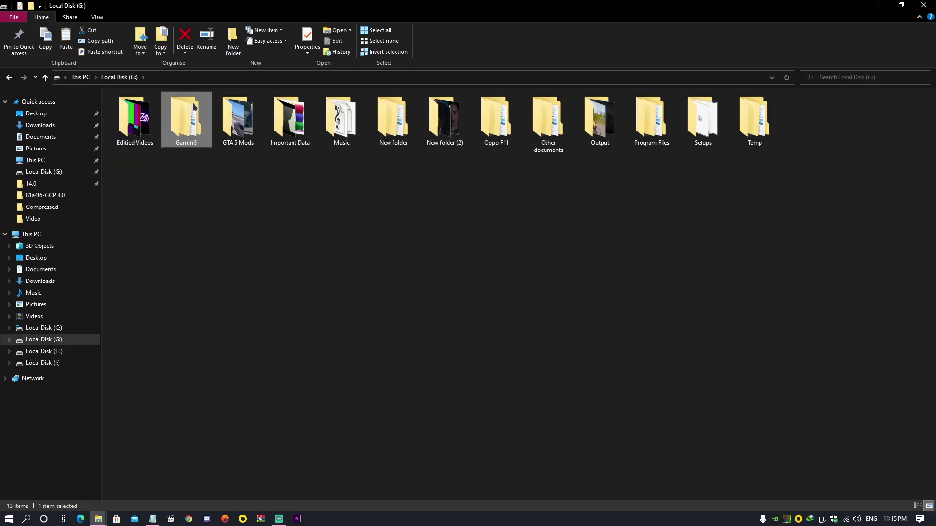
pyautogui.doubleClick(185, 123)
pyautogui.doubleClick(144, 129)
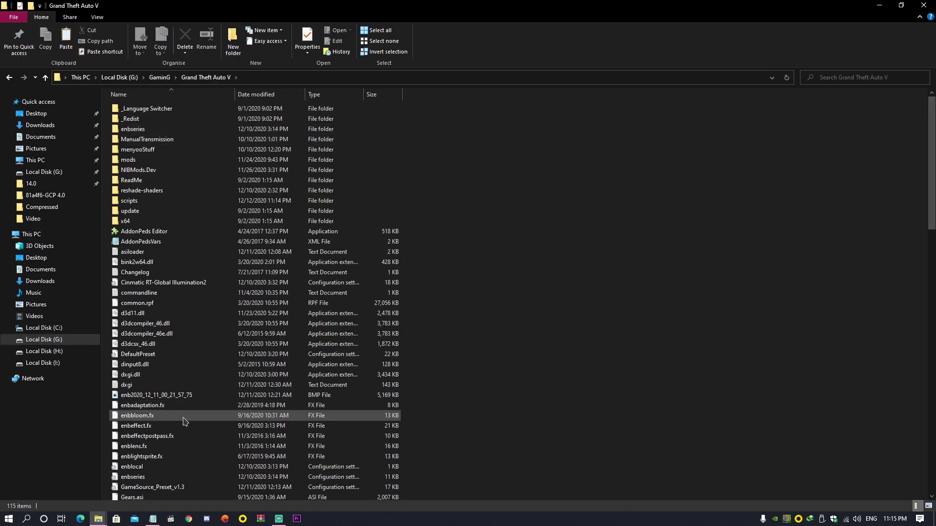
pyautogui.scroll(-6, 184, 422)
pyautogui.scroll(-1, 184, 421)
pyautogui.click(127, 341)
pyautogui.rightClick(125, 342)
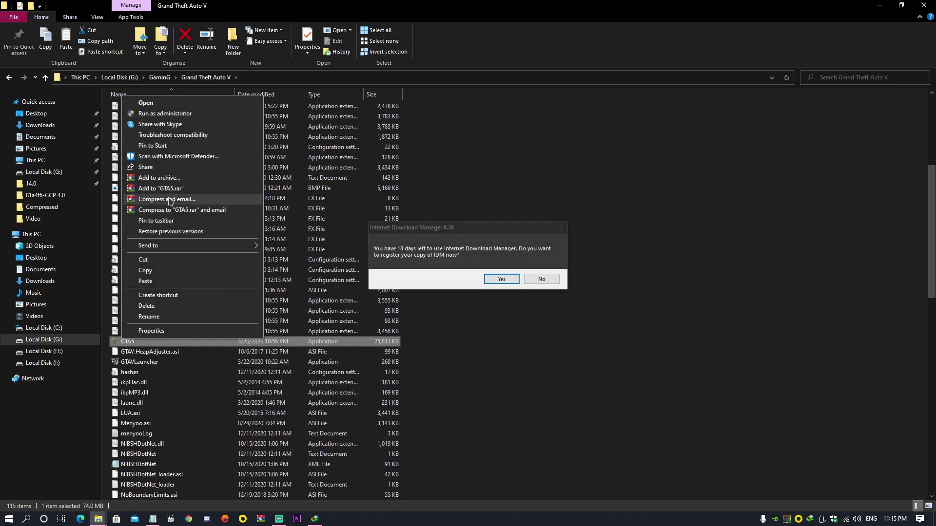
pyautogui.click(263, 103)
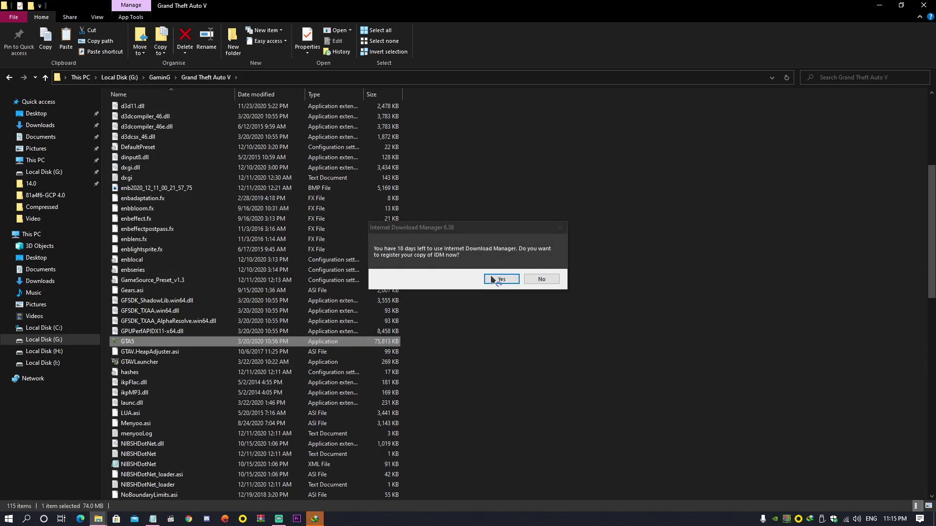
pyautogui.click(541, 280)
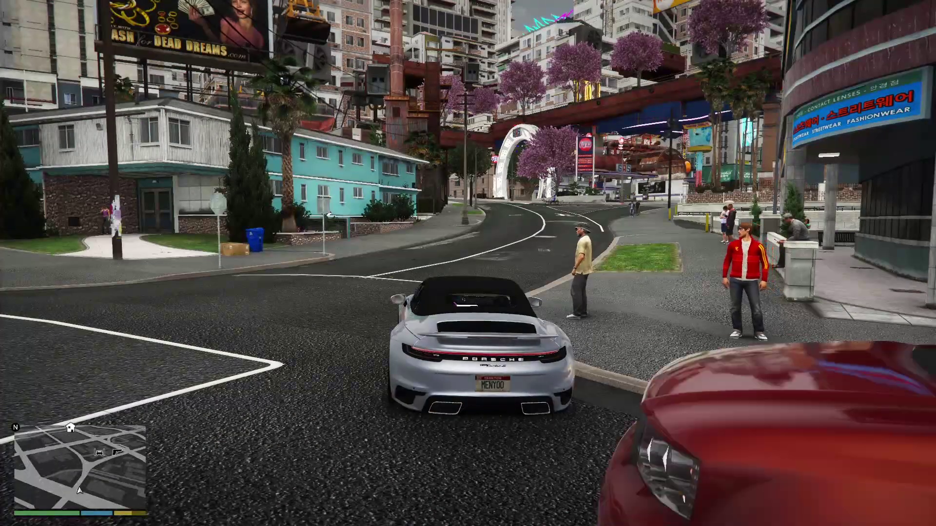
# Drive the Porsche through the Cyberpunk streets in chase views, then fly the freecam toward the twin towers.
pyautogui.press('v')
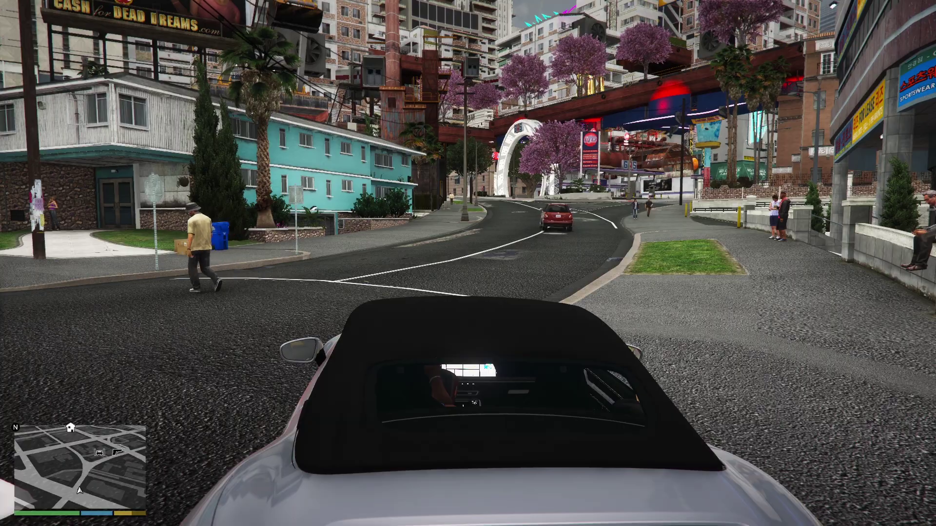
pyautogui.press('v')
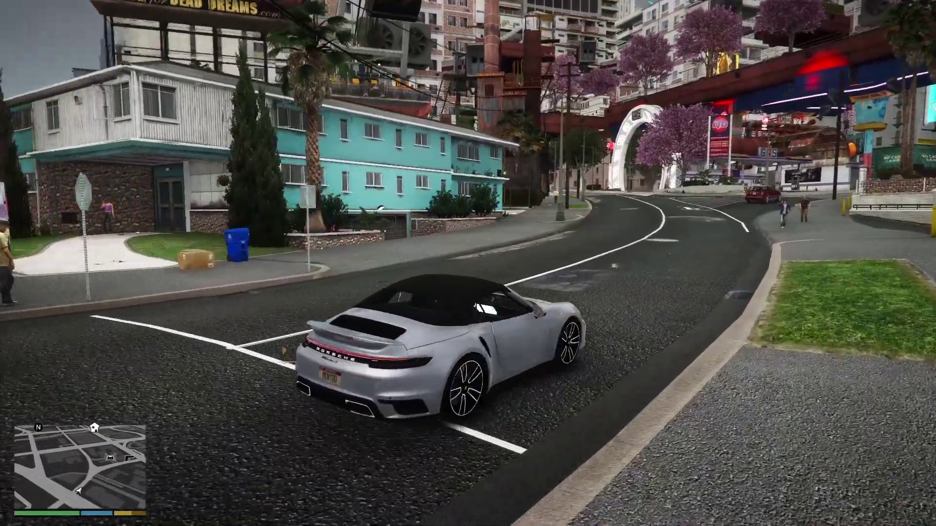
pyautogui.press('w')
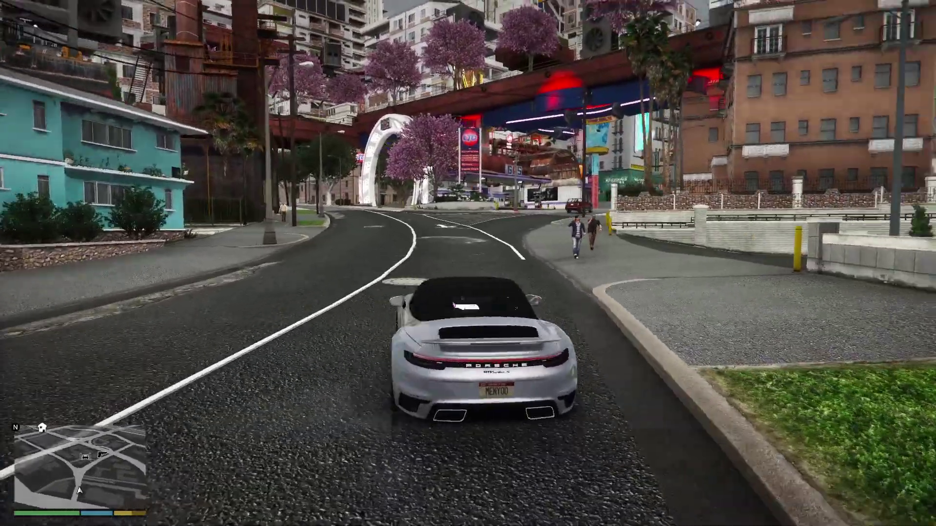
pyautogui.press('w')
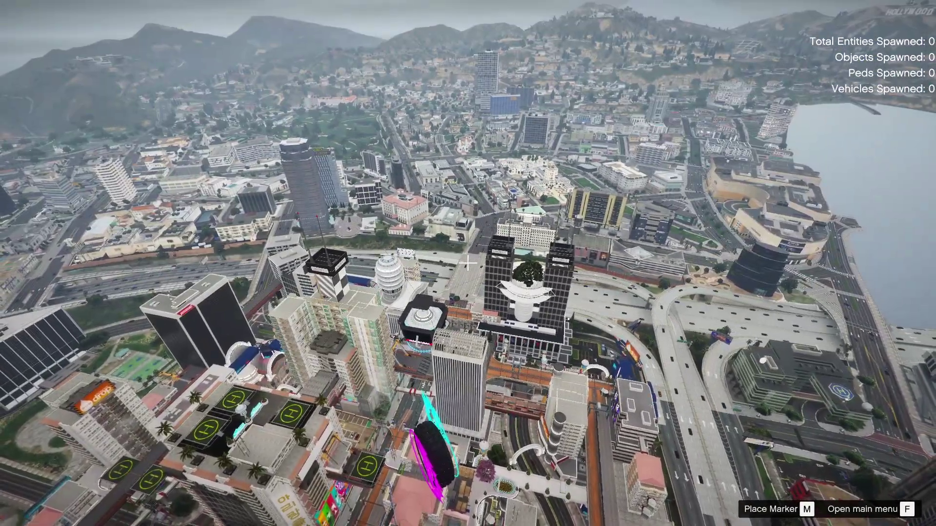
pyautogui.press('w')
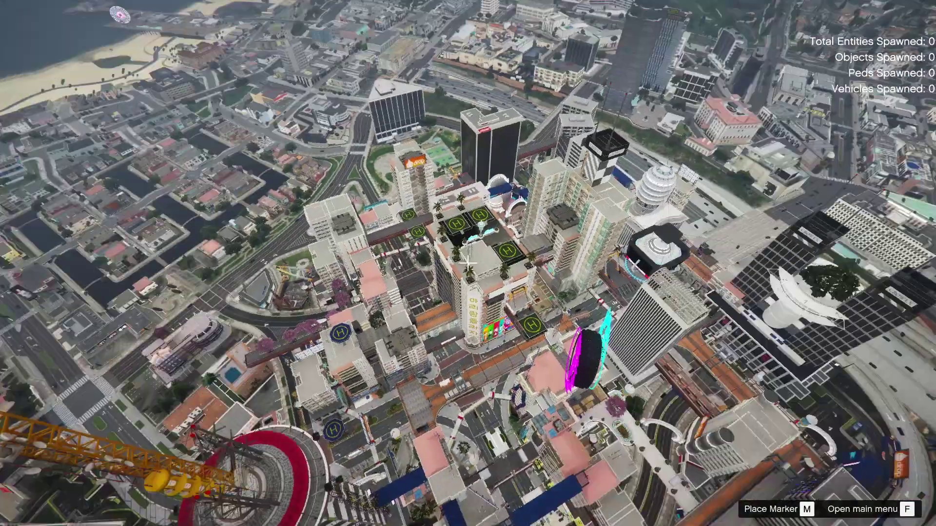